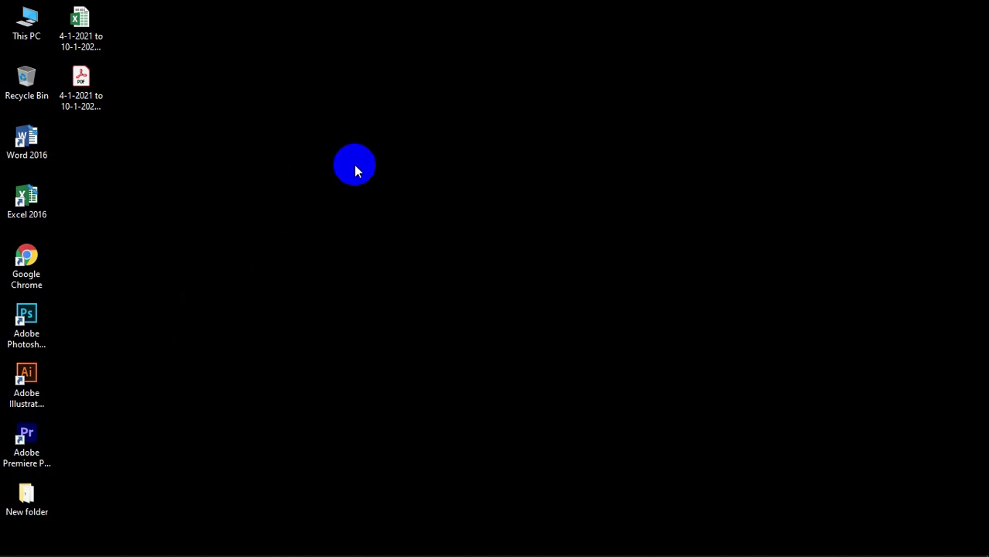
- Launch Task Manager by running the taskmgr command, and reposition its window on the desktop
{"action": "key", "text": "super+r"}
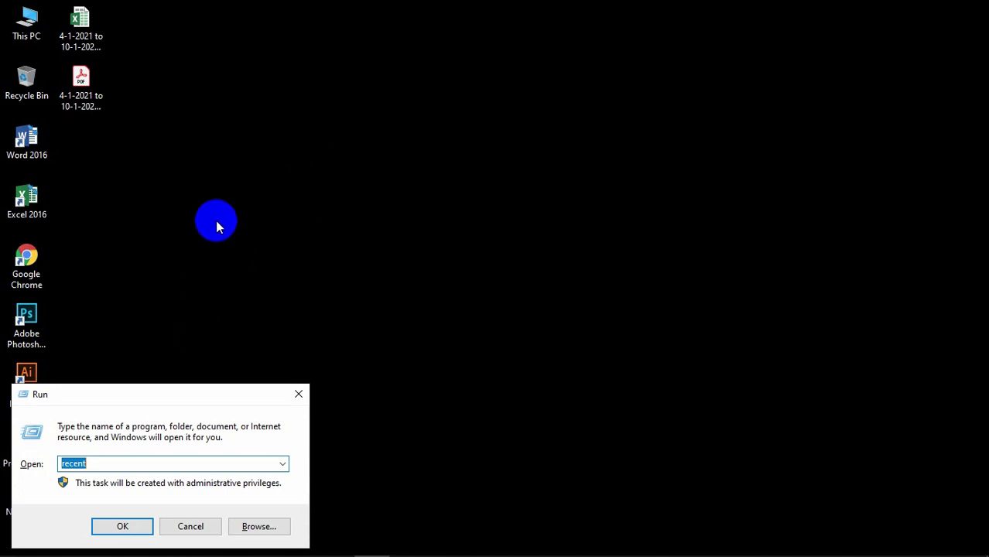
{"action": "left_click", "coordinate": [116, 463]}
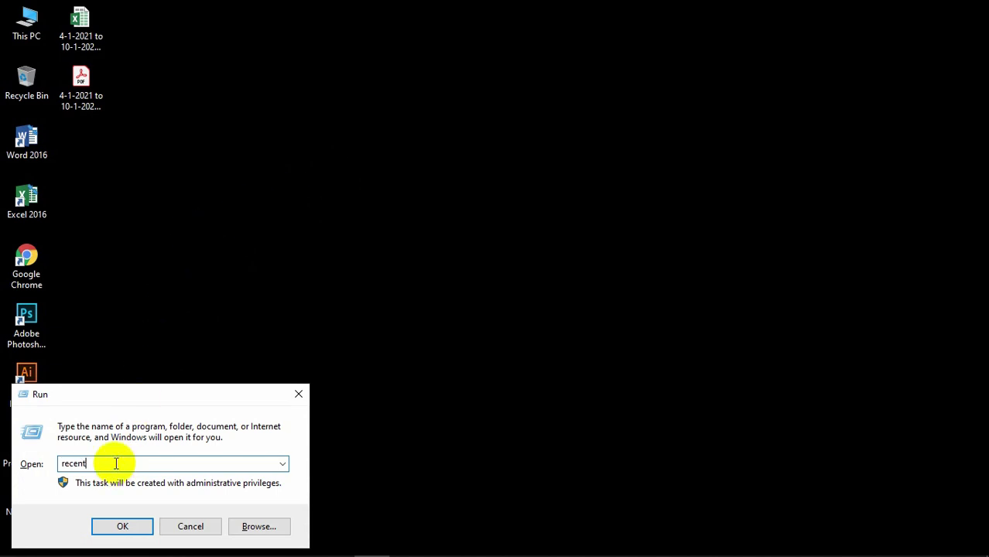
{"action": "key", "text": "BackSpace"}
{"action": "key", "text": "BackSpace"}
{"action": "key", "text": "BackSpace"}
{"action": "key", "text": "BackSpace"}
{"action": "key", "text": "BackSpace"}
{"action": "key", "text": "BackSpace"}
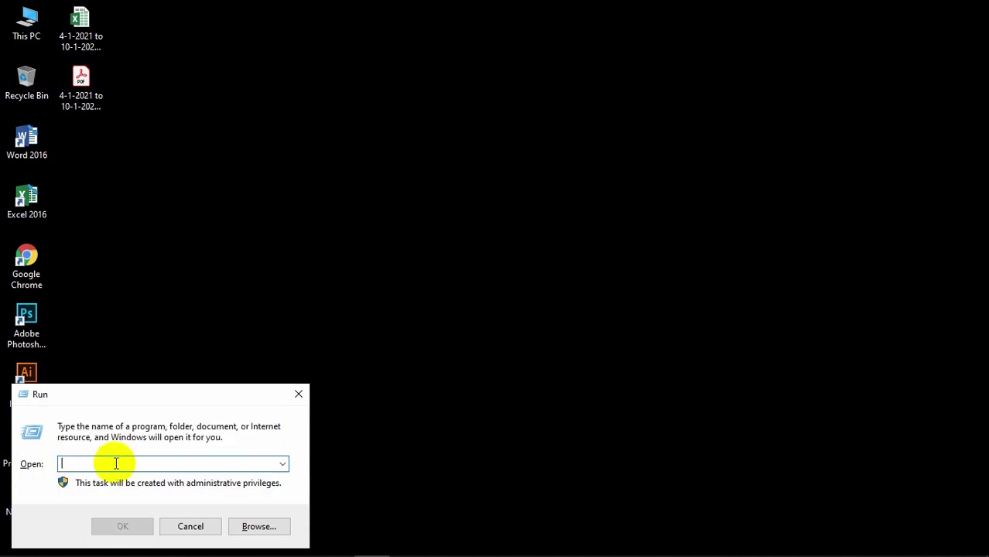
{"action": "type", "text": "ta"}
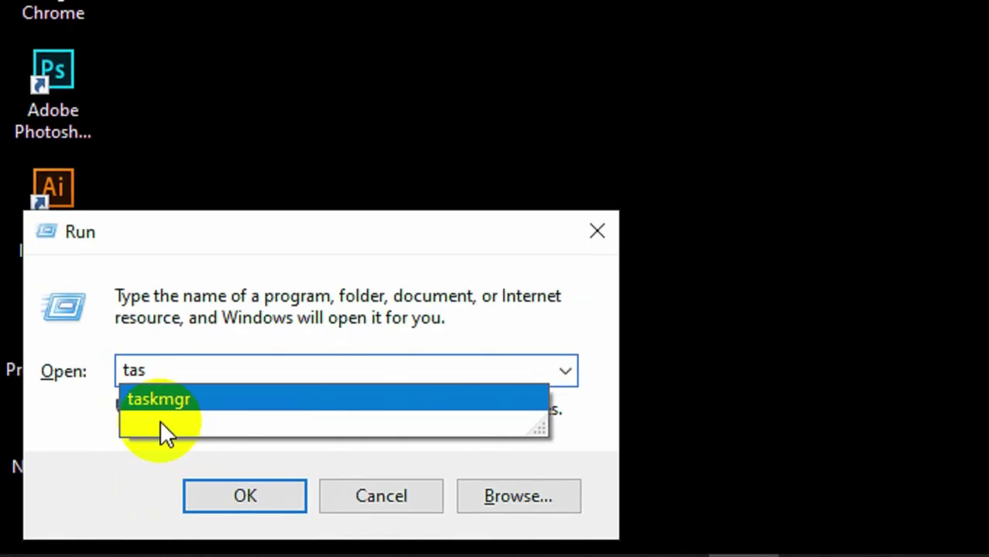
{"action": "type", "text": "s"}
{"action": "left_click", "coordinate": [175, 399]}
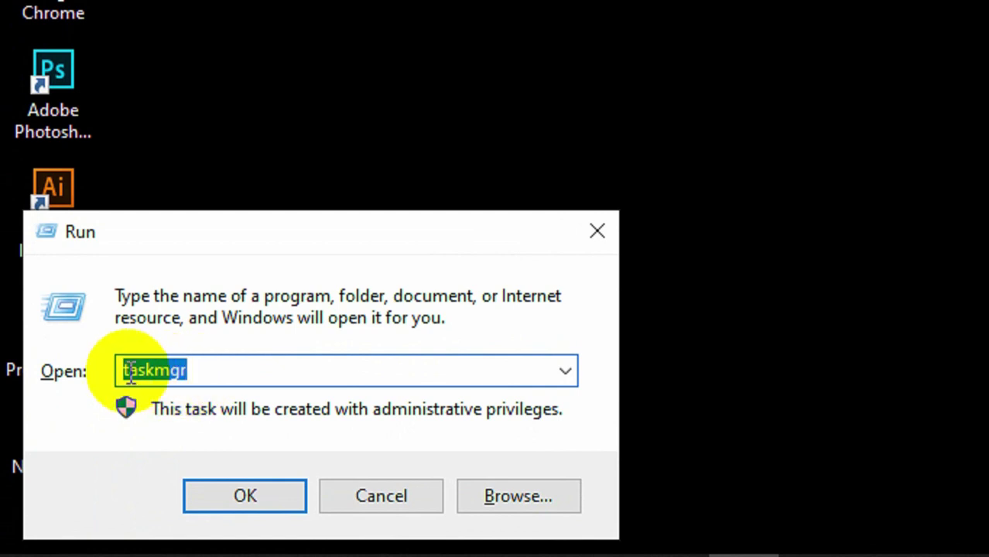
{"action": "left_click", "coordinate": [253, 488]}
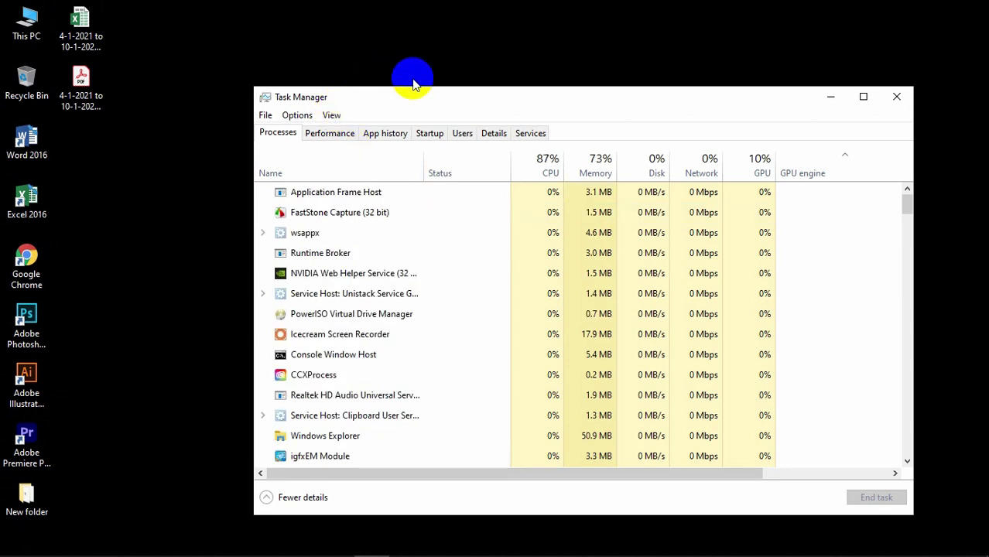
{"action": "left_click_drag", "start_coordinate": [476, 104], "coordinate": [425, 61]}
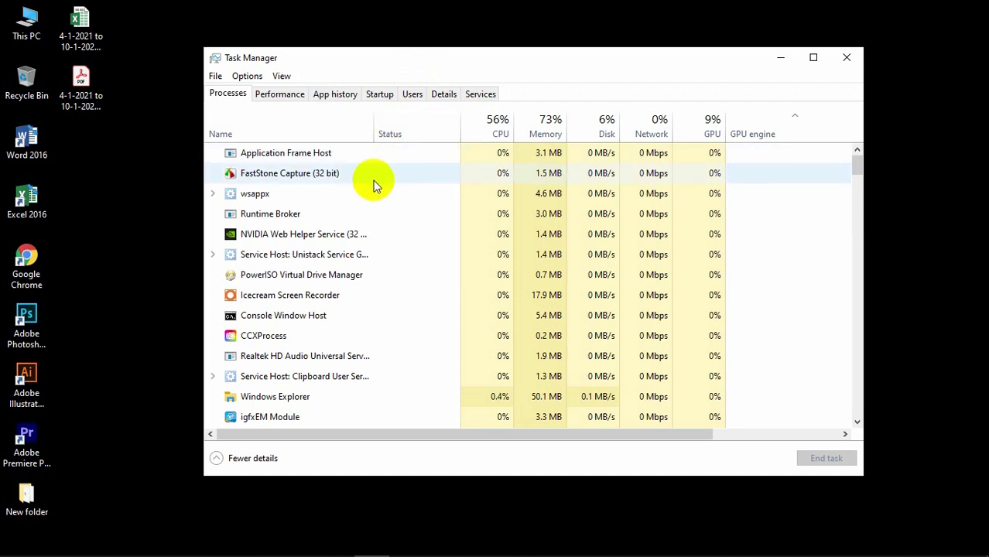
{"action": "left_click", "coordinate": [306, 176]}
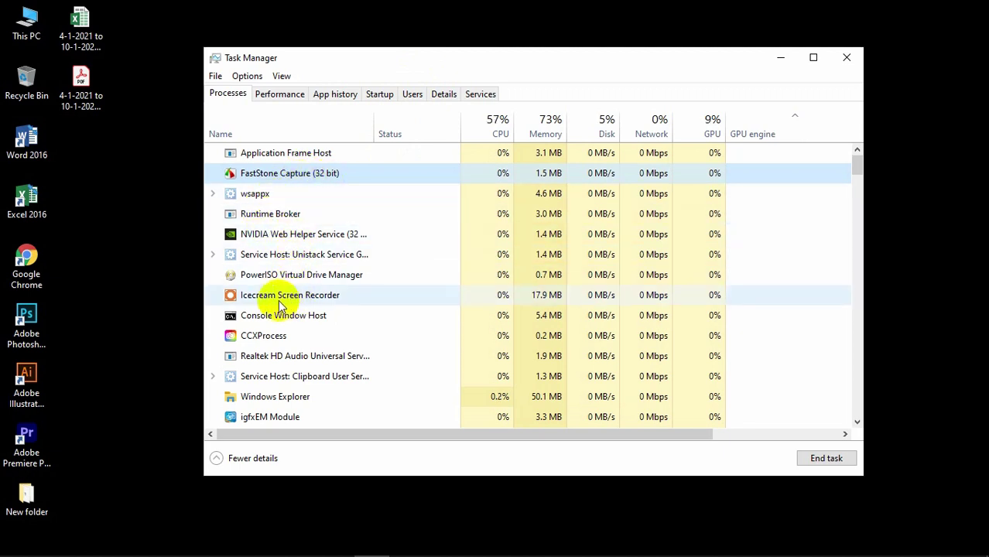
{"action": "left_click", "coordinate": [262, 297]}
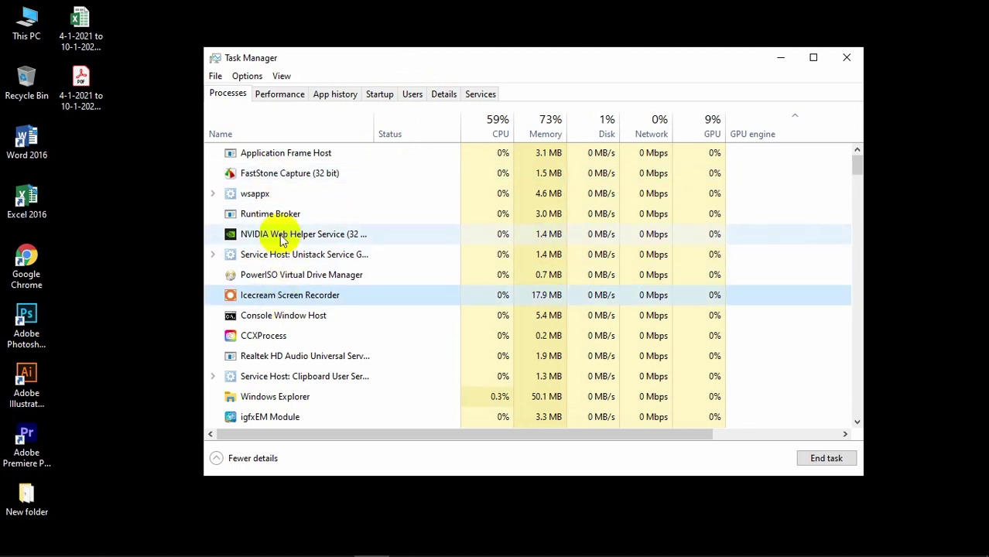
{"action": "left_click", "coordinate": [300, 180]}
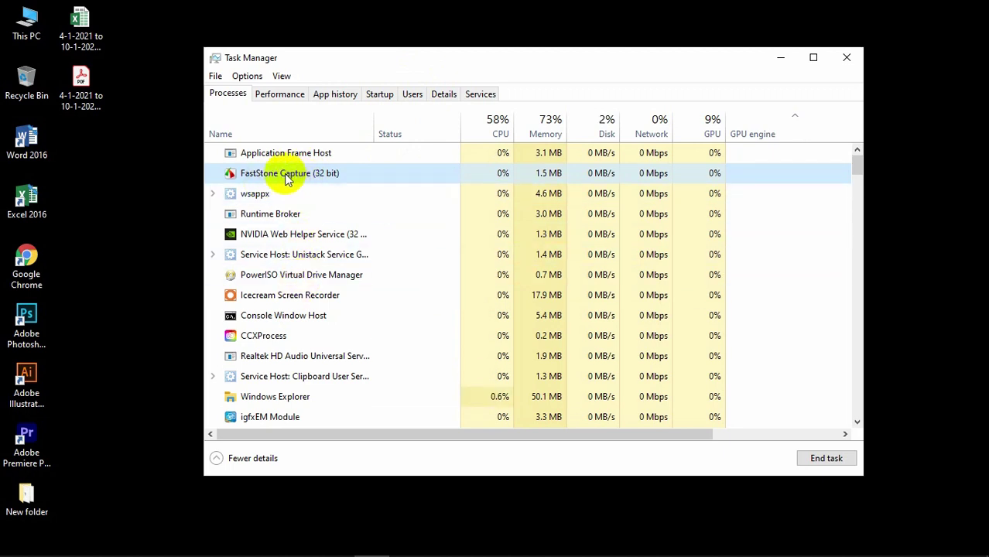
{"action": "right_click", "coordinate": [291, 299]}
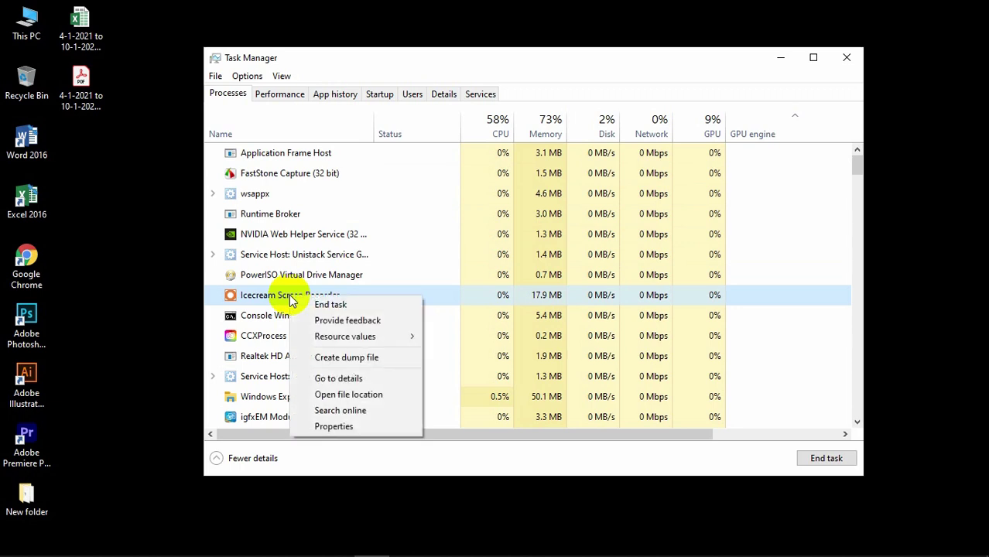
{"action": "left_click", "coordinate": [246, 293]}
{"action": "right_click", "coordinate": [256, 299]}
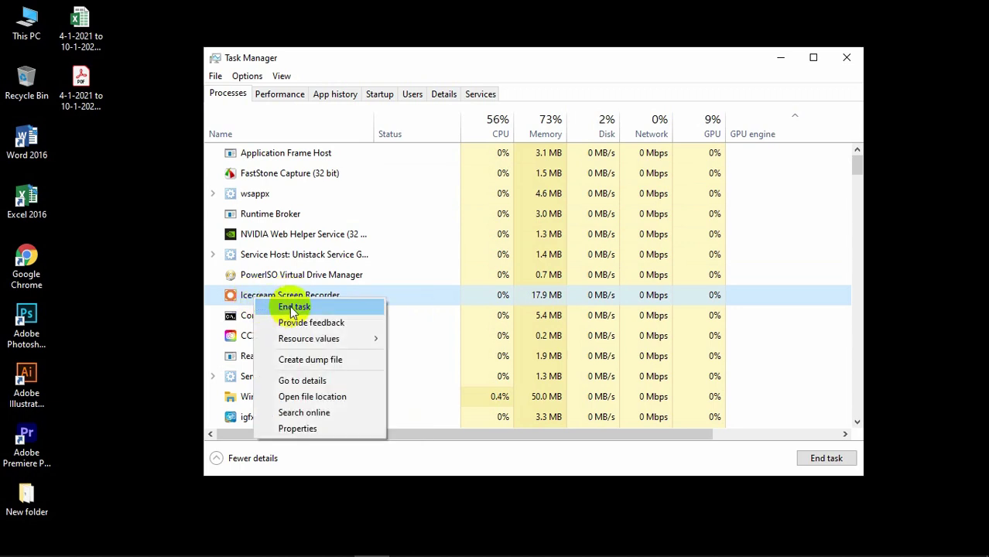
{"action": "left_click", "coordinate": [300, 276]}
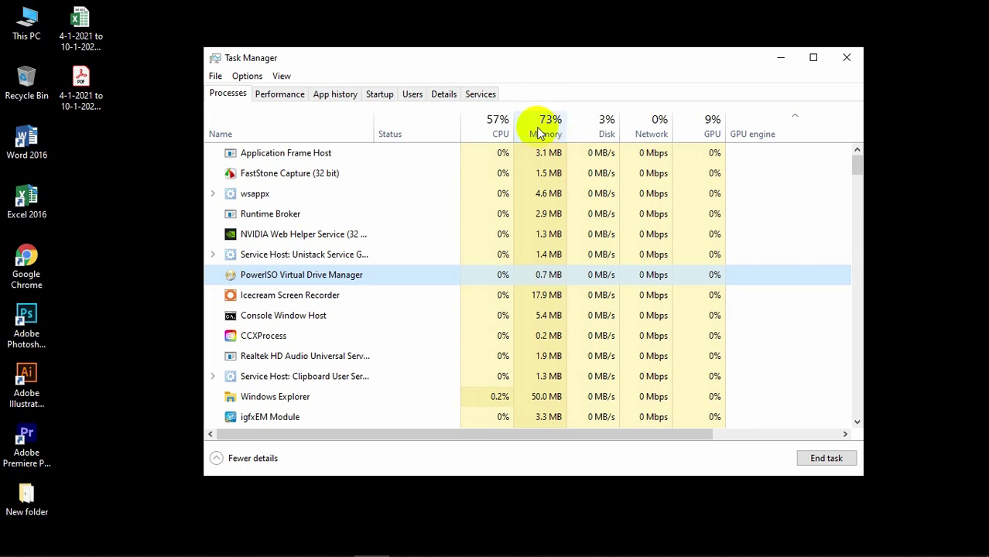
- End the Icecream Screen Recorder task in the process list
{"action": "left_click", "coordinate": [275, 301]}
{"action": "left_click", "coordinate": [271, 314]}
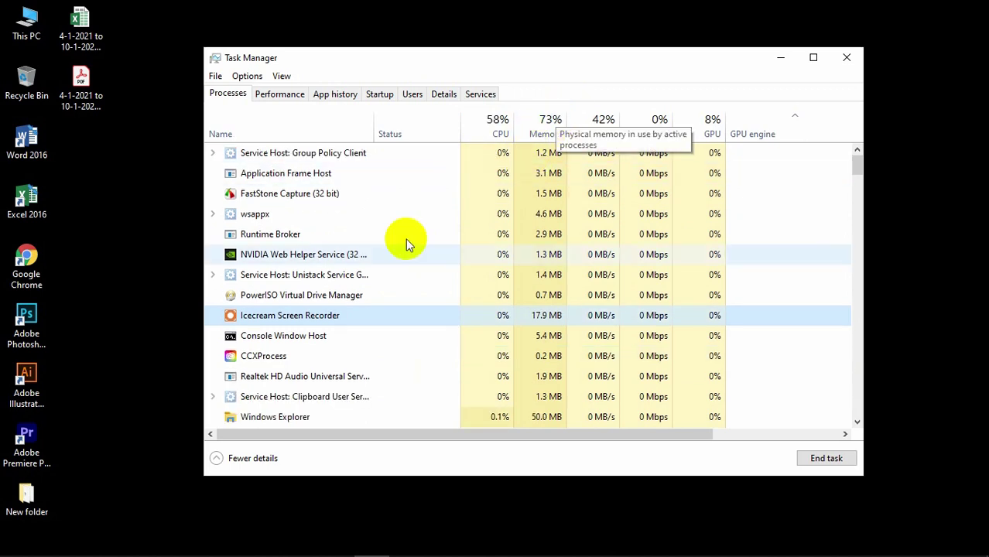
{"action": "right_click", "coordinate": [283, 322]}
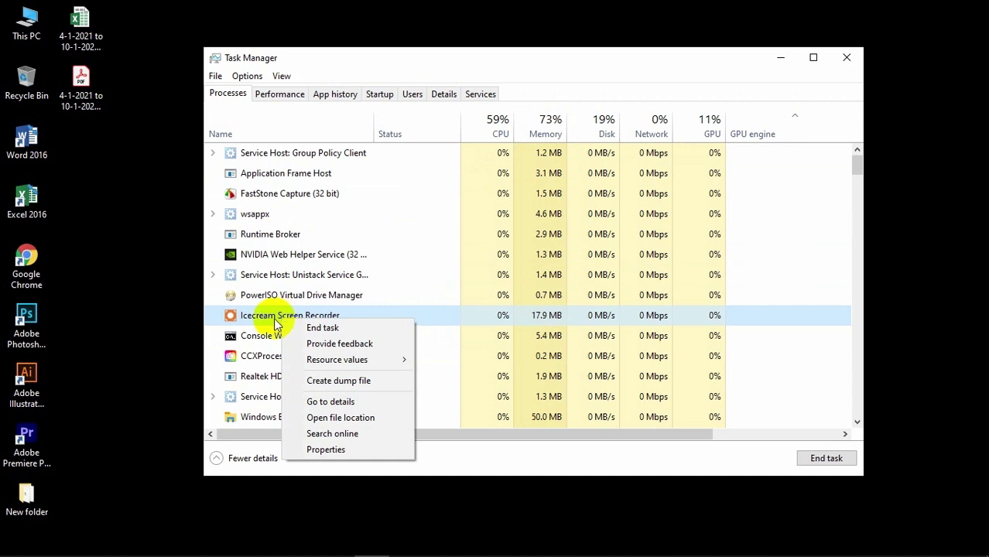
{"action": "left_click", "coordinate": [342, 332]}
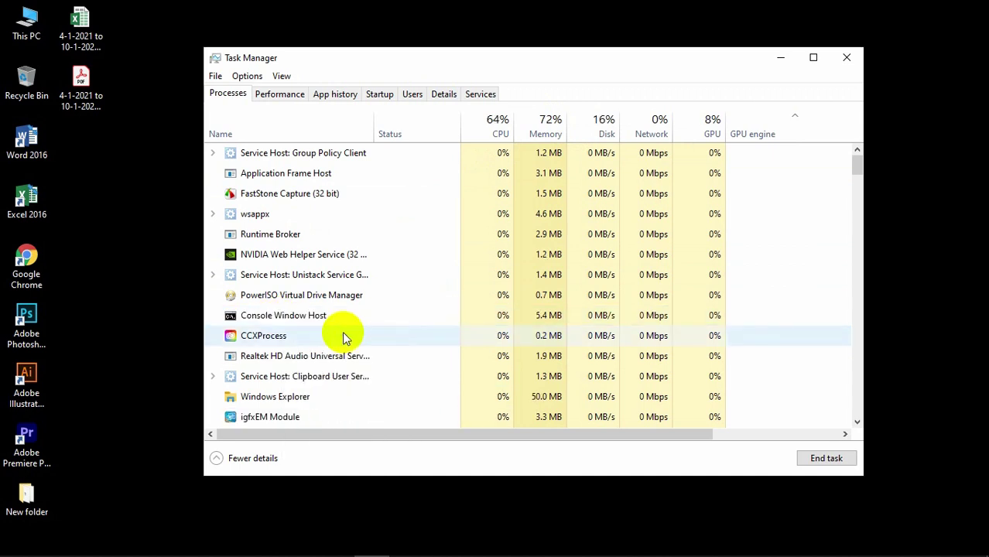
- Find the CyberLink RichVideo Module among the background processes and end its task
{"action": "scroll", "coordinate": [294, 334], "scroll_direction": "down", "scroll_amount": 3}
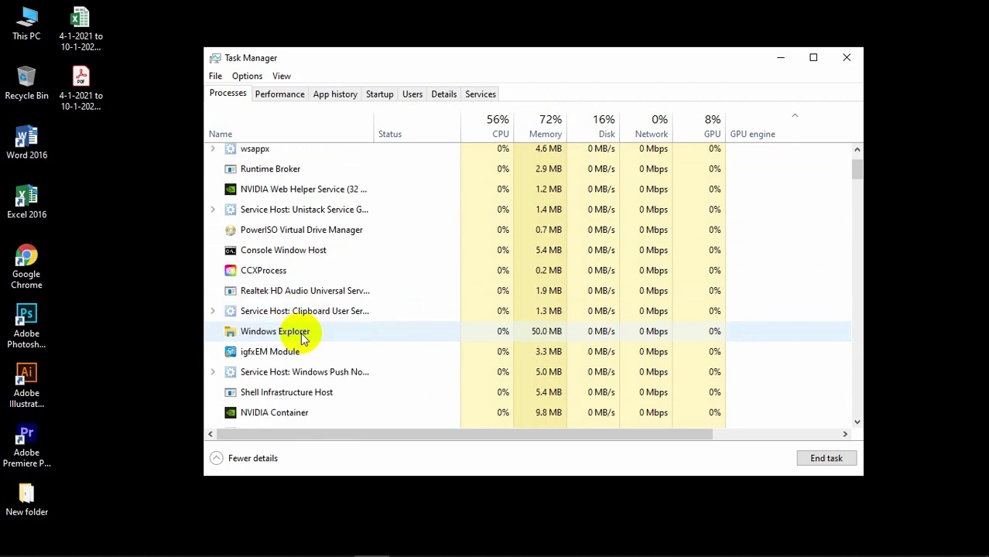
{"action": "scroll", "coordinate": [301, 338], "scroll_direction": "down", "scroll_amount": 4}
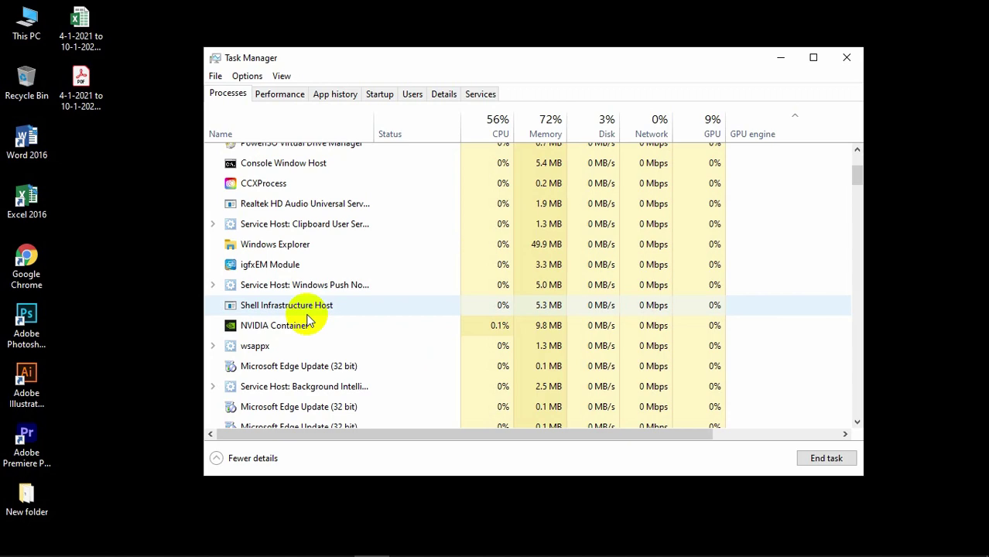
{"action": "scroll", "coordinate": [308, 322], "scroll_direction": "down", "scroll_amount": 2}
{"action": "scroll", "coordinate": [308, 322], "scroll_direction": "down", "scroll_amount": 8}
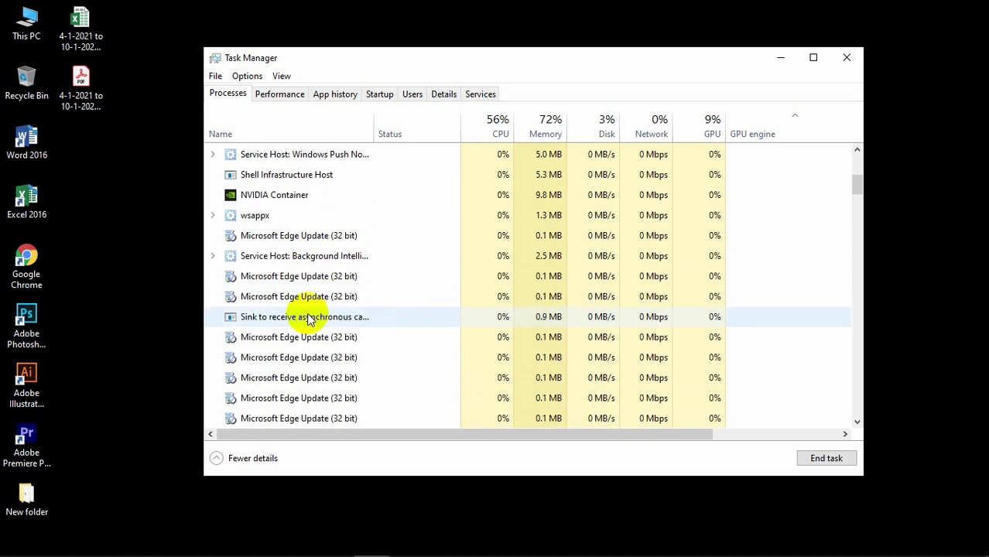
{"action": "scroll", "coordinate": [308, 318], "scroll_direction": "down", "scroll_amount": 2}
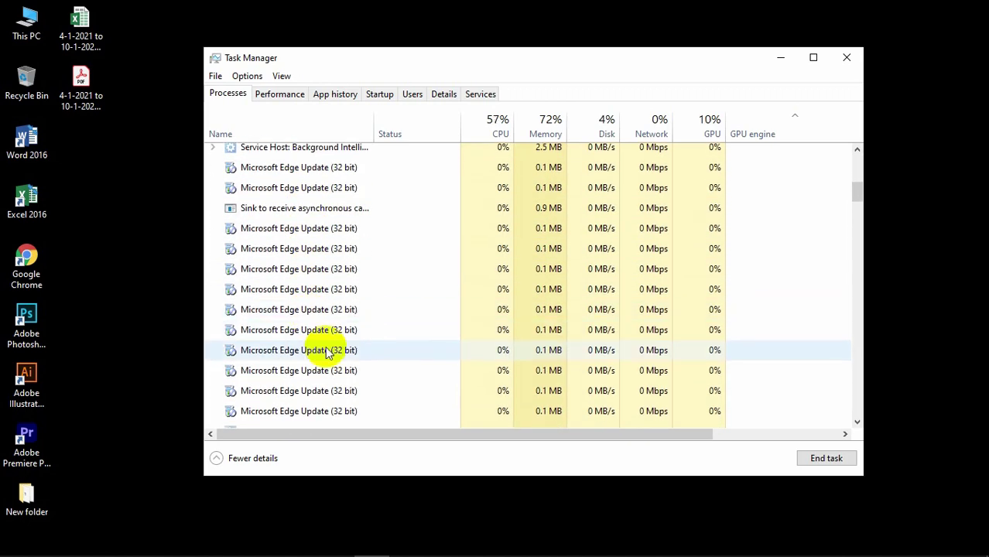
{"action": "left_click", "coordinate": [264, 376]}
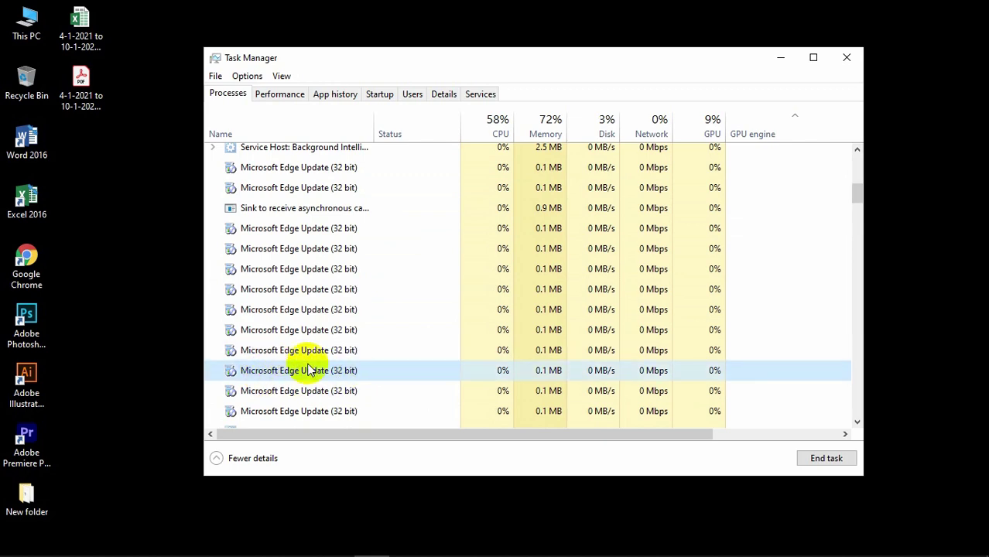
{"action": "scroll", "coordinate": [306, 369], "scroll_direction": "down", "scroll_amount": 2}
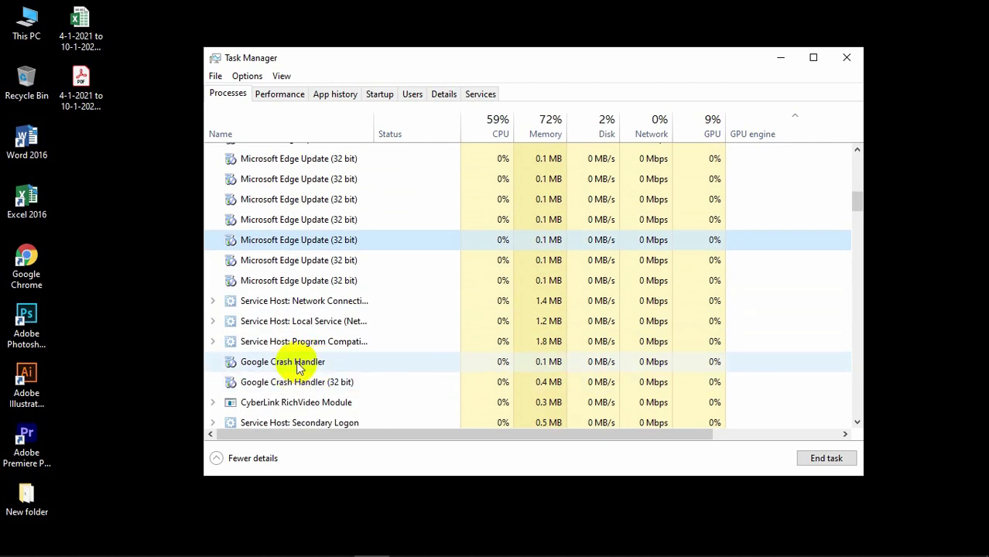
{"action": "scroll", "coordinate": [291, 374], "scroll_direction": "down", "scroll_amount": 2}
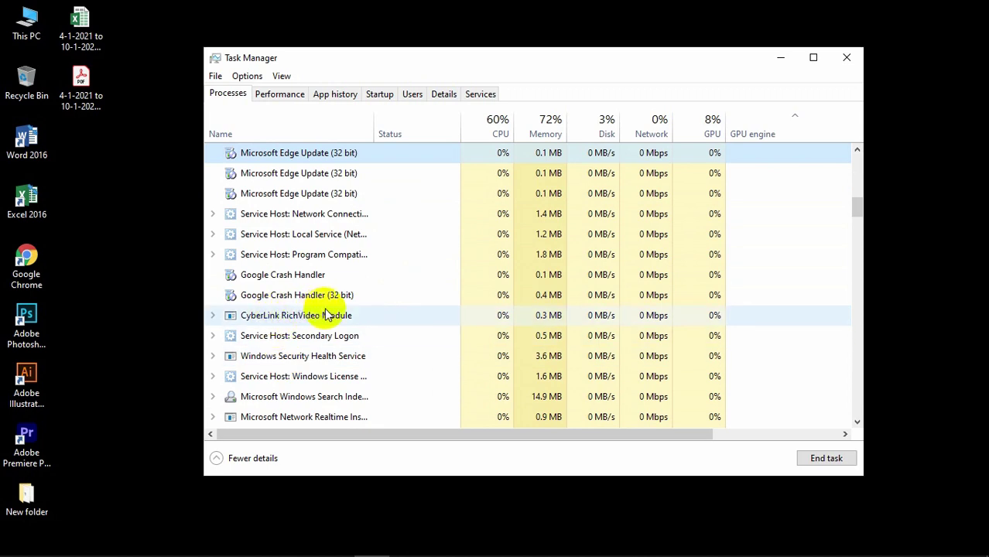
{"action": "left_click", "coordinate": [304, 318]}
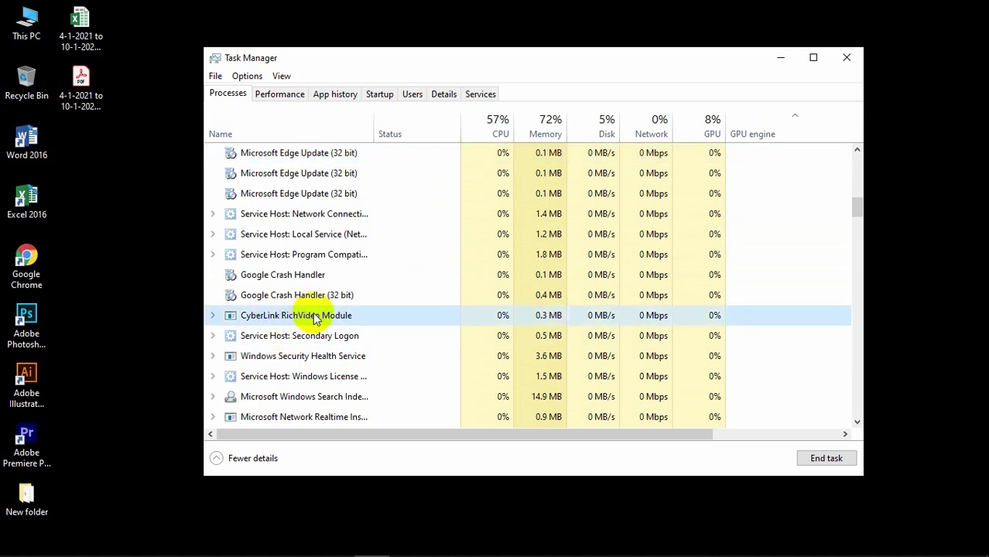
{"action": "right_click", "coordinate": [288, 318]}
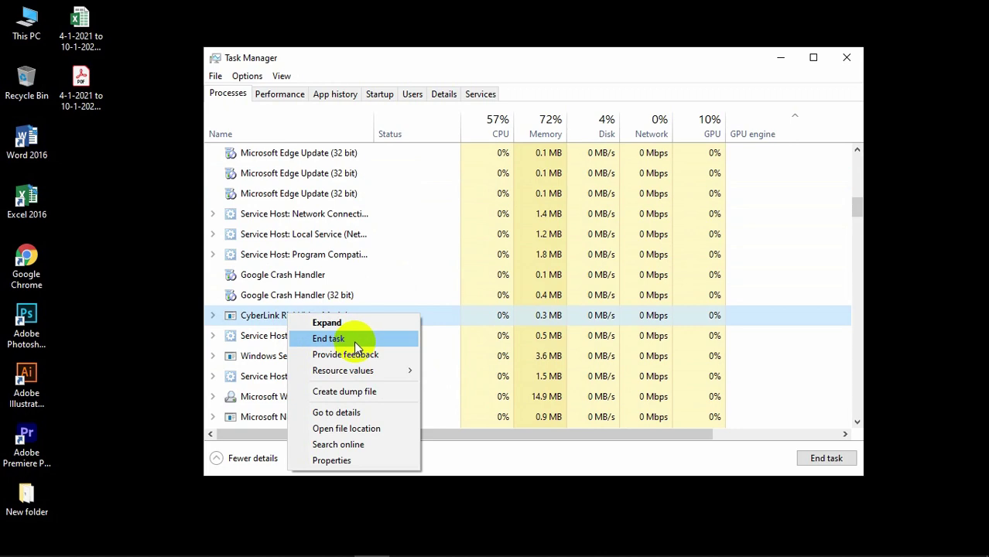
{"action": "left_click", "coordinate": [328, 338]}
- Find the Adobe Acrobat Update Service process and end its task
{"action": "scroll", "coordinate": [329, 309], "scroll_direction": "down", "scroll_amount": 2}
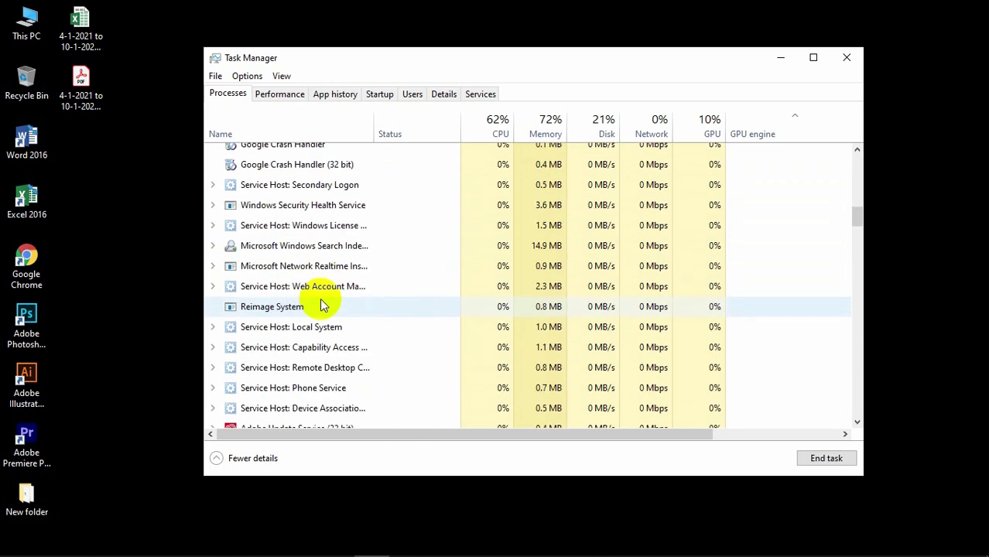
{"action": "scroll", "coordinate": [324, 306], "scroll_direction": "down", "scroll_amount": 2}
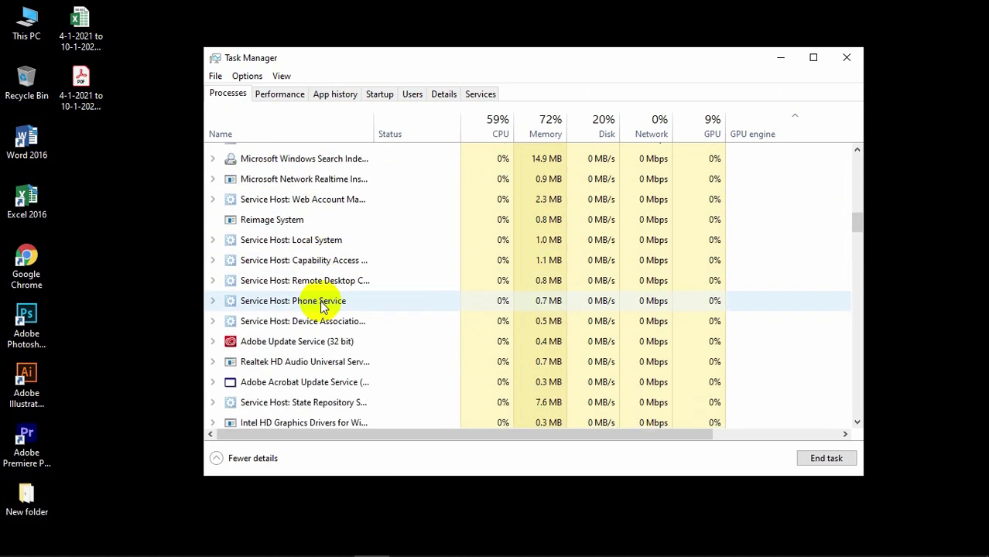
{"action": "scroll", "coordinate": [323, 307], "scroll_direction": "down", "scroll_amount": 1}
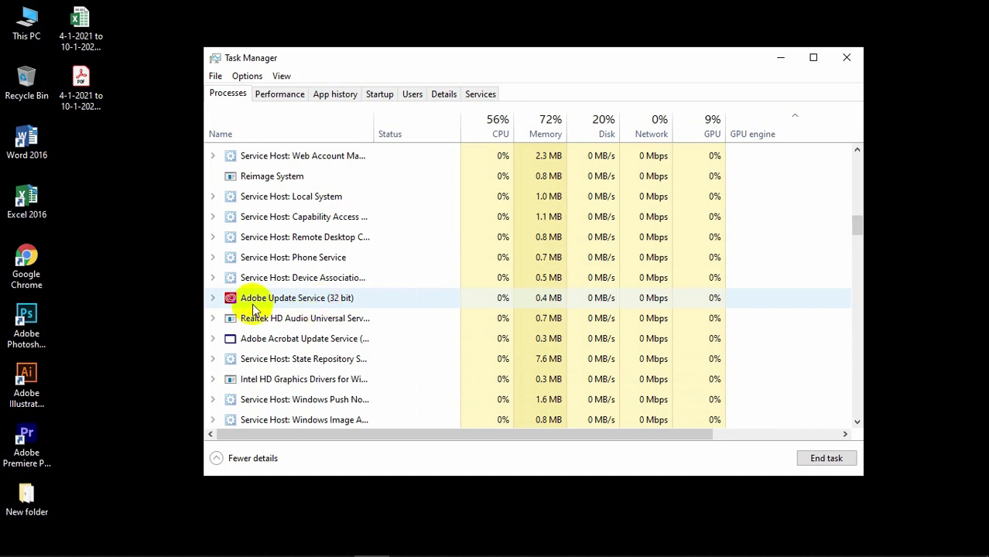
{"action": "left_click", "coordinate": [292, 304]}
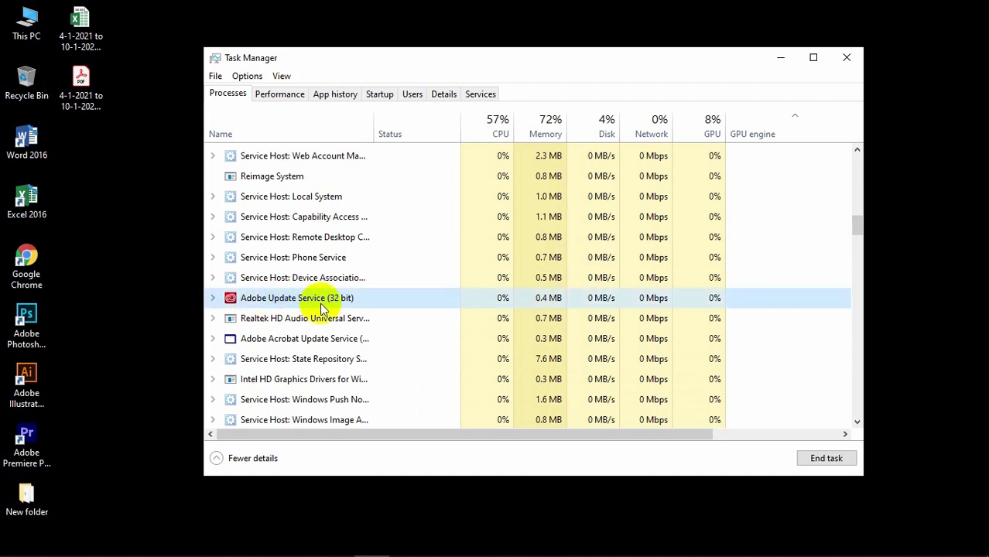
{"action": "scroll", "coordinate": [310, 302], "scroll_direction": "down", "scroll_amount": 2}
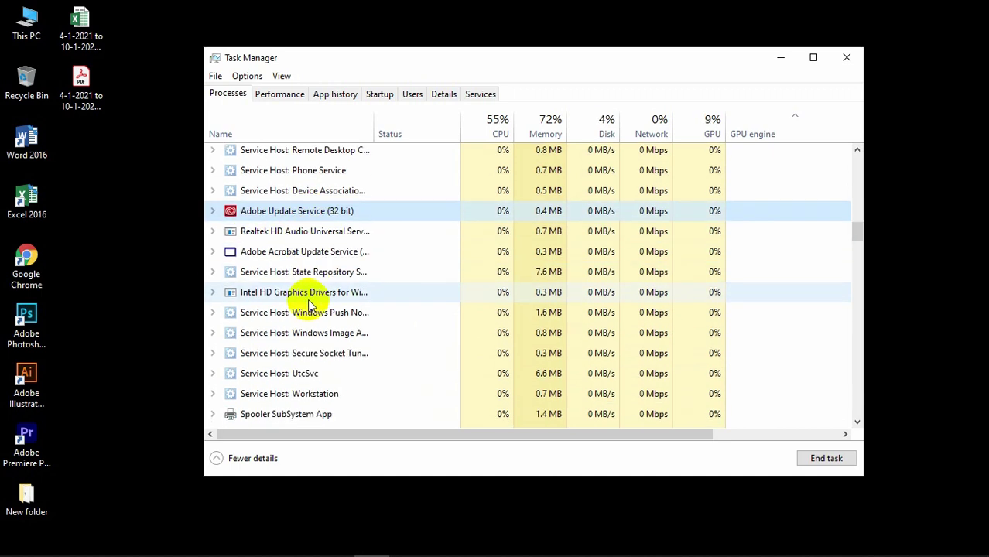
{"action": "left_click", "coordinate": [313, 253]}
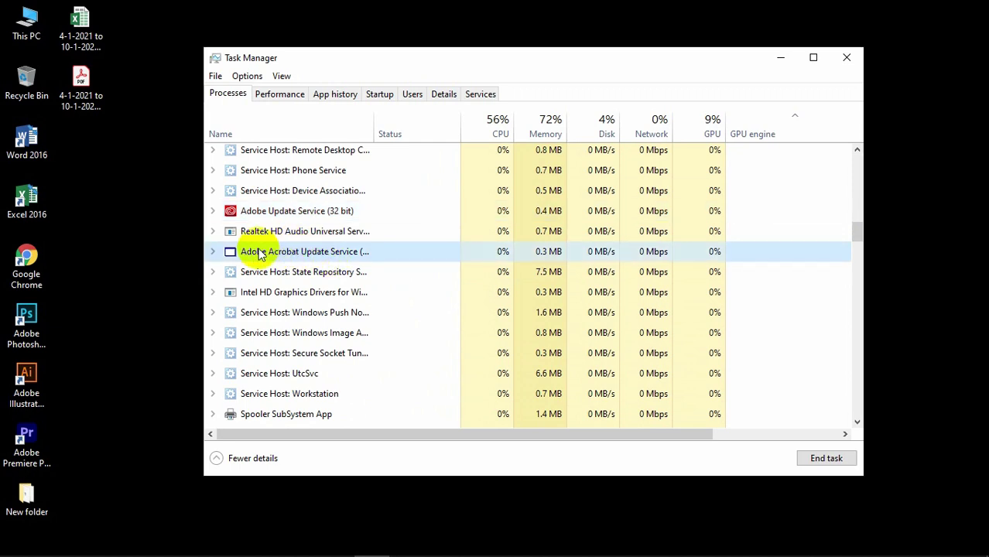
{"action": "right_click", "coordinate": [294, 255]}
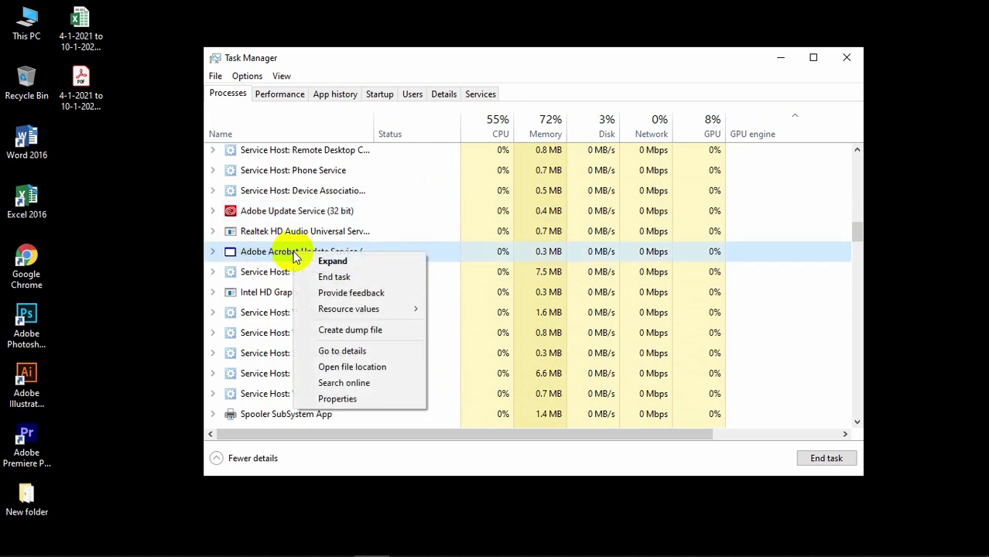
{"action": "left_click", "coordinate": [331, 273]}
- Review the service host, FastStone Screen Recorder and WOMicClient.exe entries in the process list for tasks that could be ended
{"action": "scroll", "coordinate": [346, 287], "scroll_direction": "down", "scroll_amount": 5}
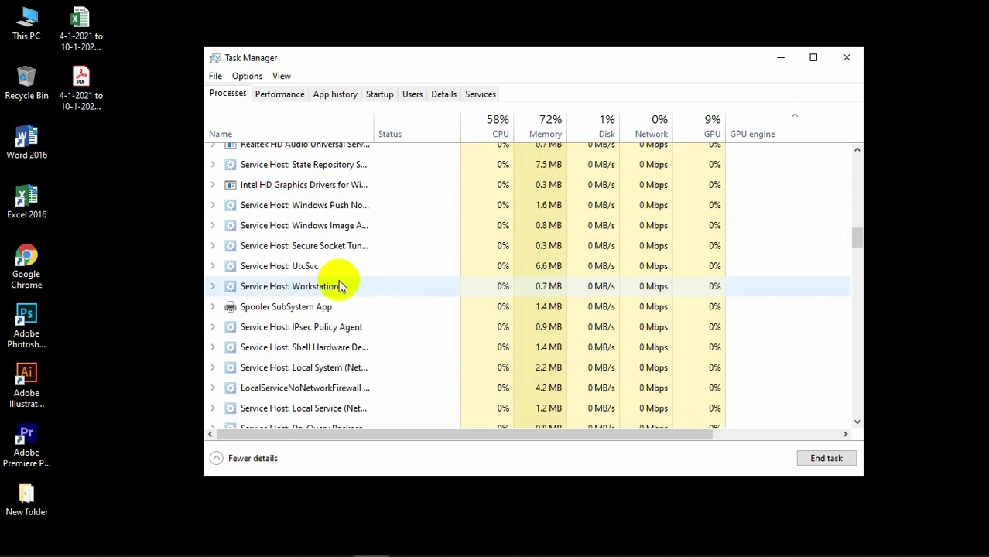
{"action": "scroll", "coordinate": [341, 286], "scroll_direction": "down", "scroll_amount": 3}
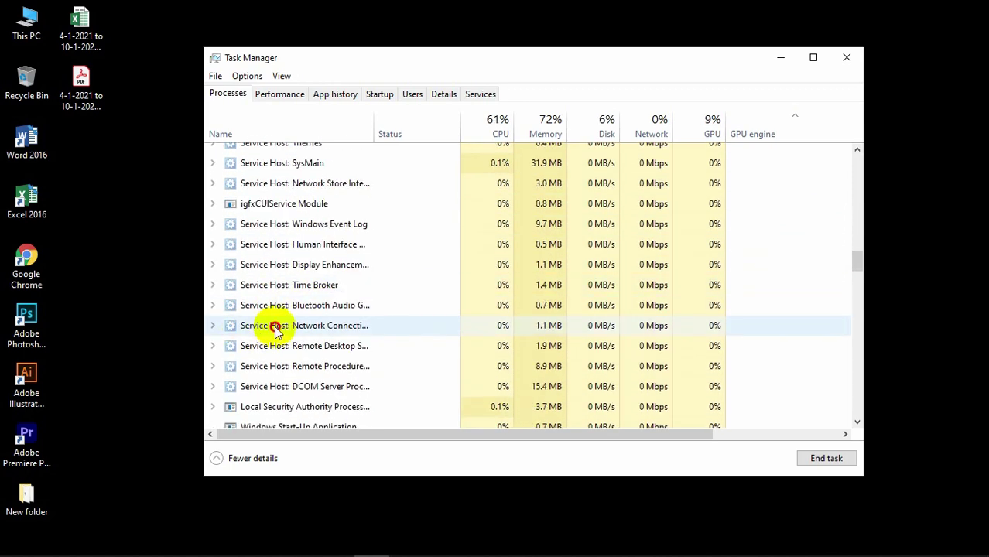
{"action": "left_click", "coordinate": [275, 326]}
{"action": "left_click", "coordinate": [261, 305]}
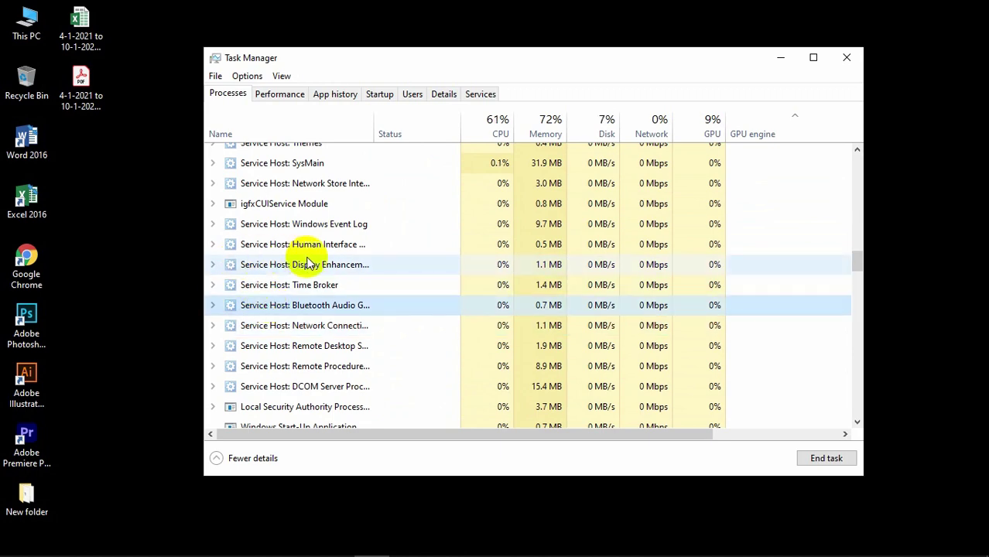
{"action": "scroll", "coordinate": [308, 271], "scroll_direction": "down", "scroll_amount": 1}
{"action": "scroll", "coordinate": [308, 278], "scroll_direction": "down", "scroll_amount": 3}
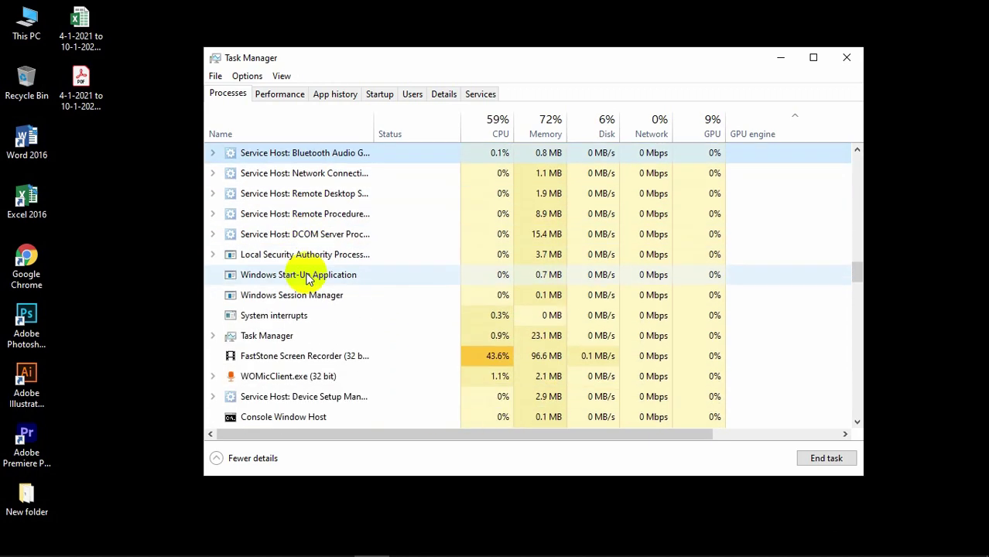
{"action": "left_click", "coordinate": [317, 362]}
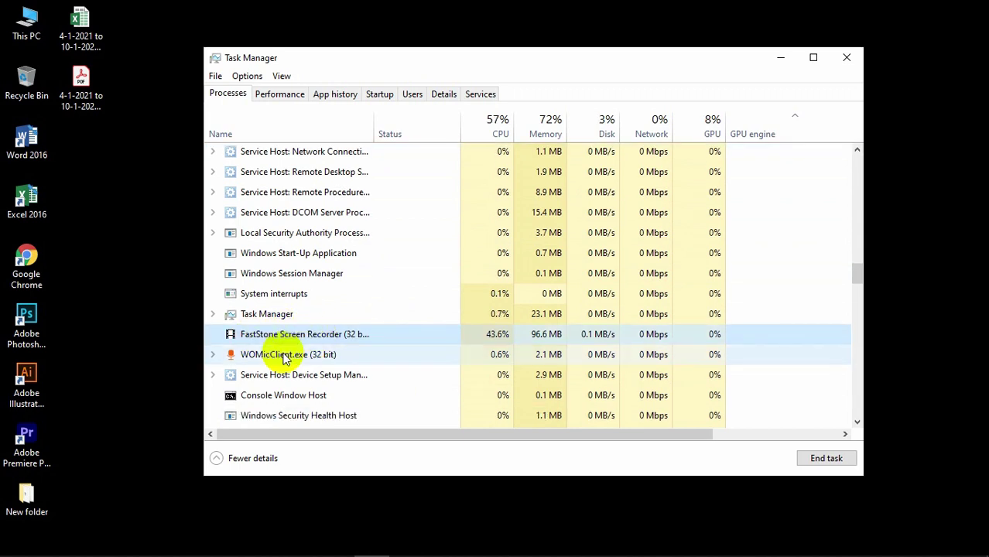
{"action": "left_click", "coordinate": [263, 355]}
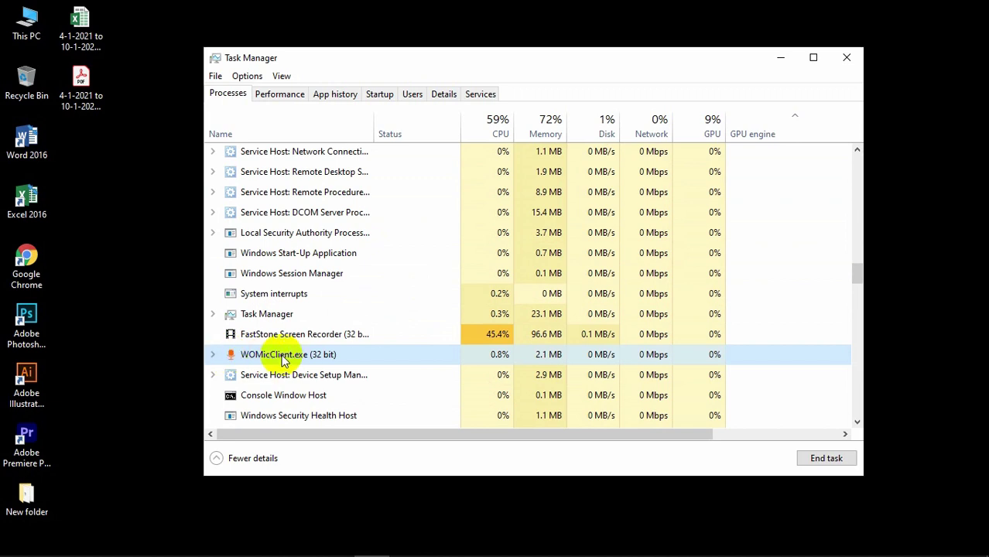
- Find the MEGAsync process in the list and end its task
{"action": "scroll", "coordinate": [254, 357], "scroll_direction": "down", "scroll_amount": 2}
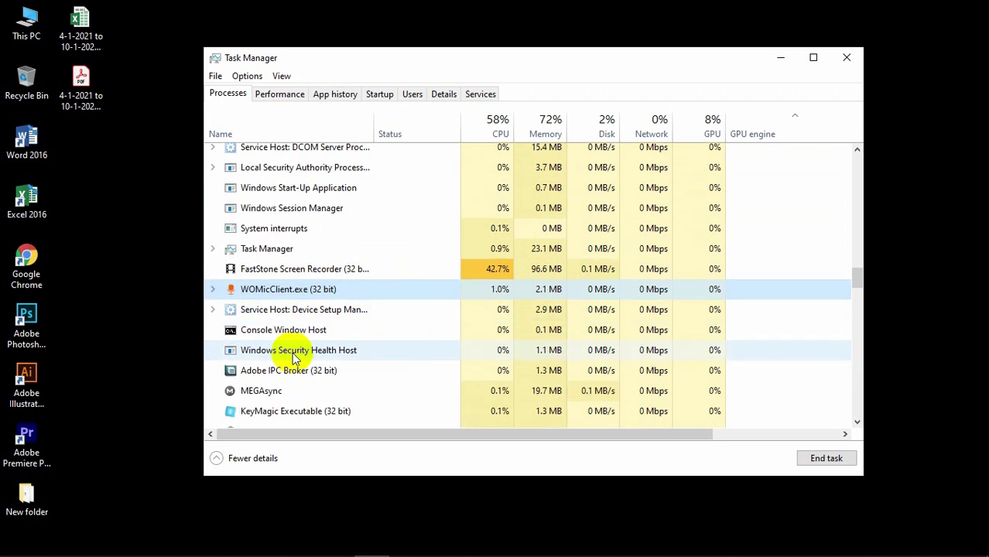
{"action": "left_click", "coordinate": [248, 354]}
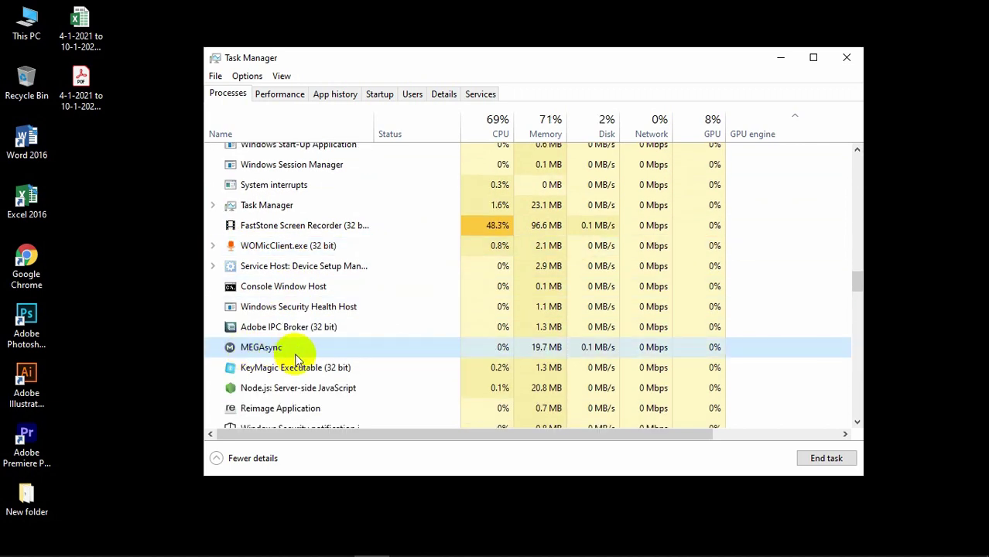
{"action": "right_click", "coordinate": [260, 352]}
{"action": "left_click", "coordinate": [291, 354]}
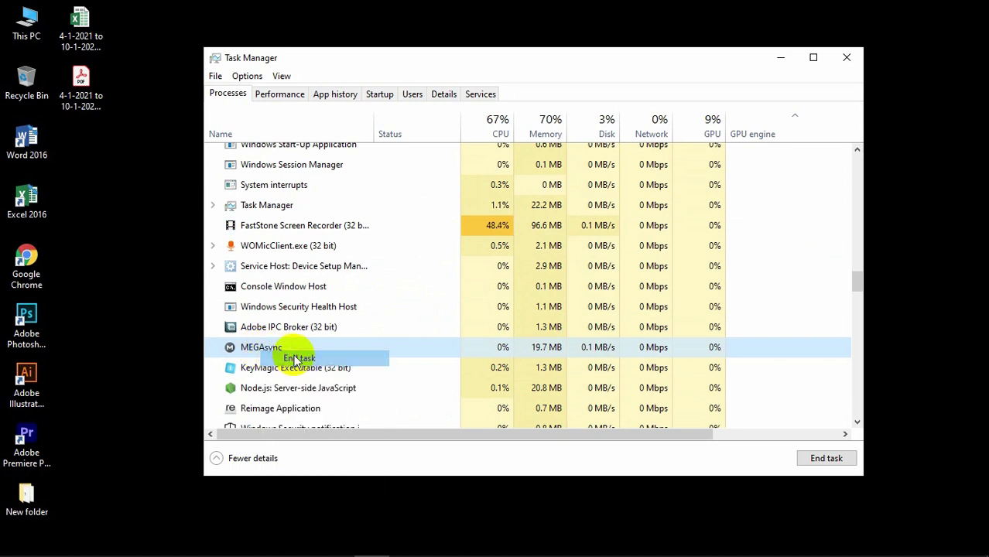
- Check the processes around KeyMagic Executable and Node.js, and end the Reimage Application task
{"action": "scroll", "coordinate": [255, 247], "scroll_direction": "up", "scroll_amount": 1}
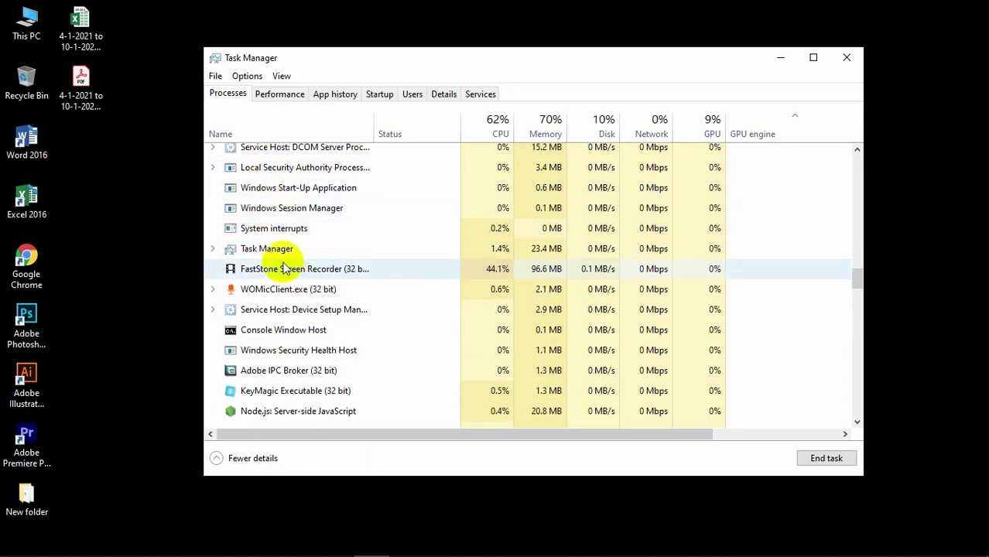
{"action": "left_click", "coordinate": [280, 390]}
{"action": "scroll", "coordinate": [298, 390], "scroll_direction": "down", "scroll_amount": 1}
{"action": "scroll", "coordinate": [298, 390], "scroll_direction": "down", "scroll_amount": 1}
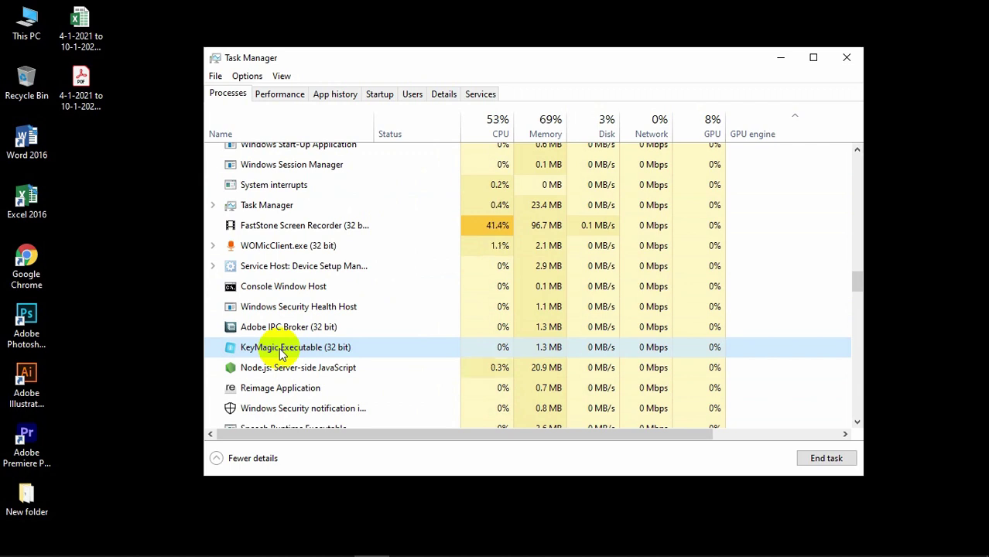
{"action": "left_click", "coordinate": [280, 391]}
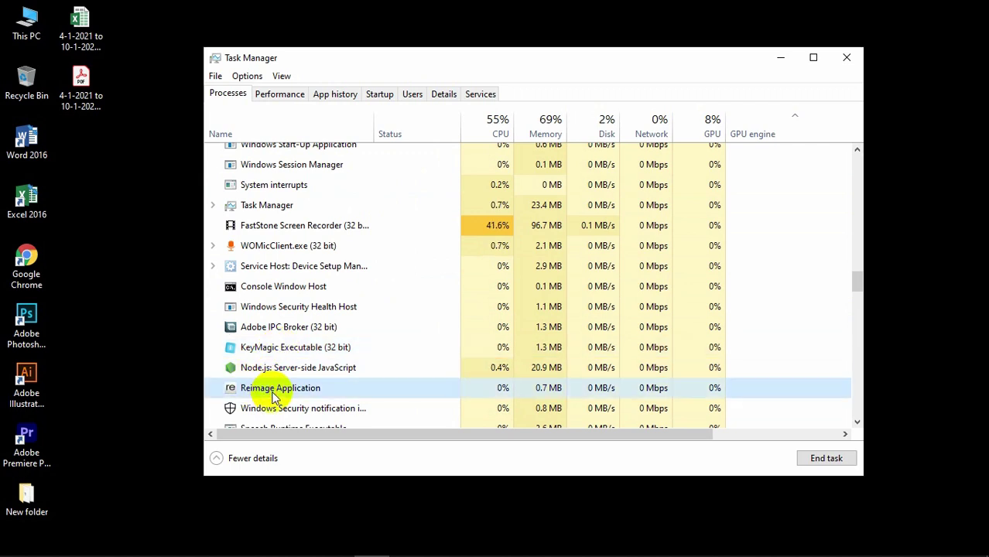
{"action": "left_click", "coordinate": [314, 370]}
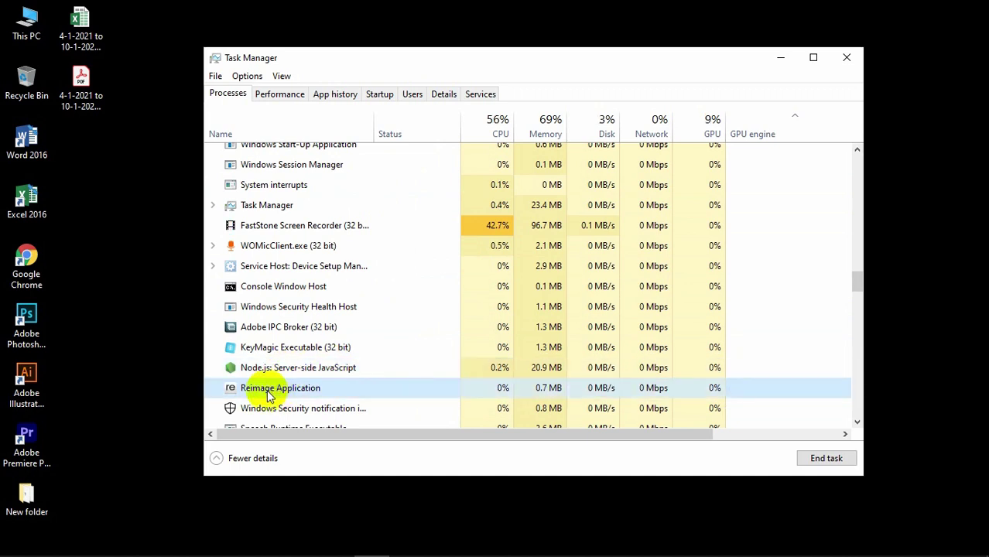
{"action": "right_click", "coordinate": [269, 396]}
{"action": "left_click", "coordinate": [324, 400]}
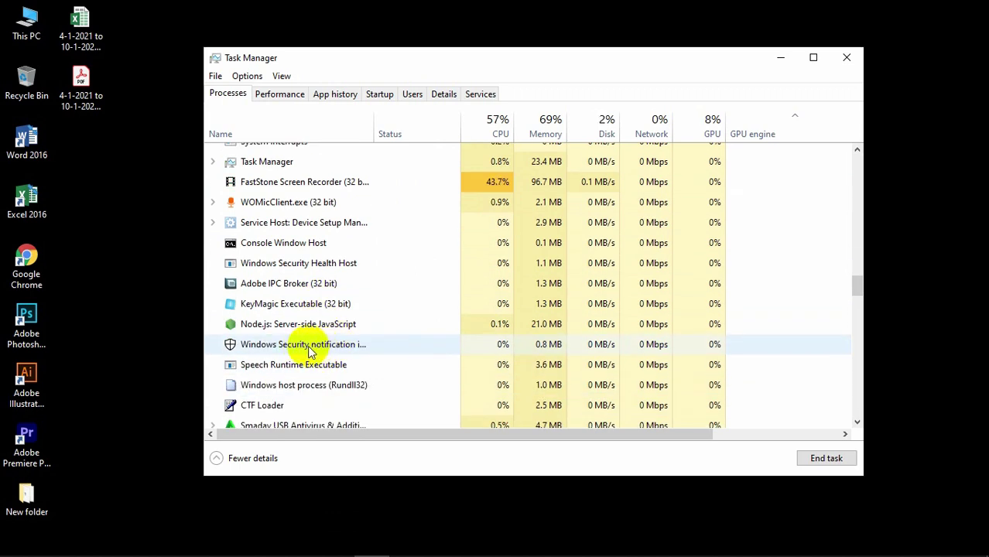
- Find the Smadav USB Antivirus process below the Windows Security notification entry and end its task
{"action": "left_click", "coordinate": [325, 348]}
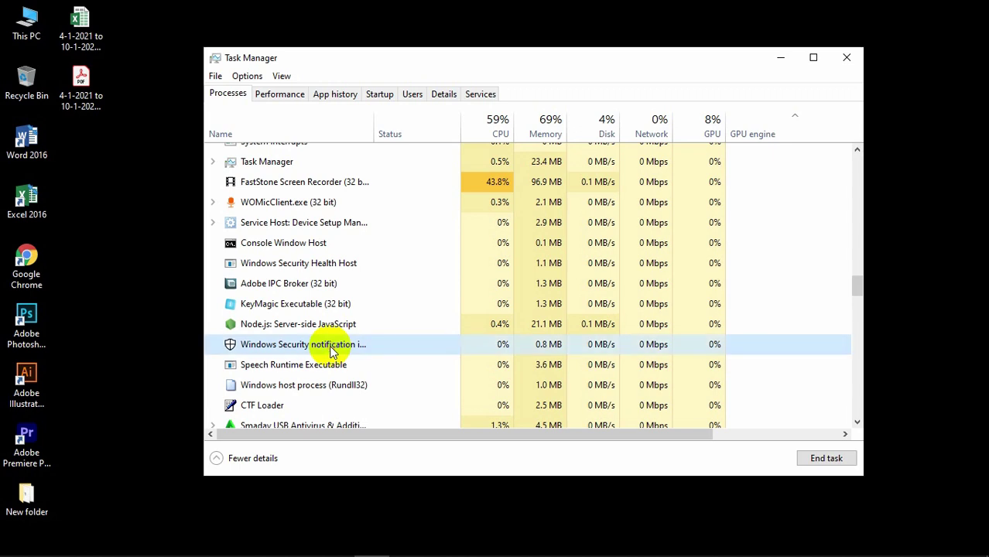
{"action": "scroll", "coordinate": [327, 349], "scroll_direction": "down", "scroll_amount": 1}
{"action": "scroll", "coordinate": [325, 348], "scroll_direction": "down", "scroll_amount": 1}
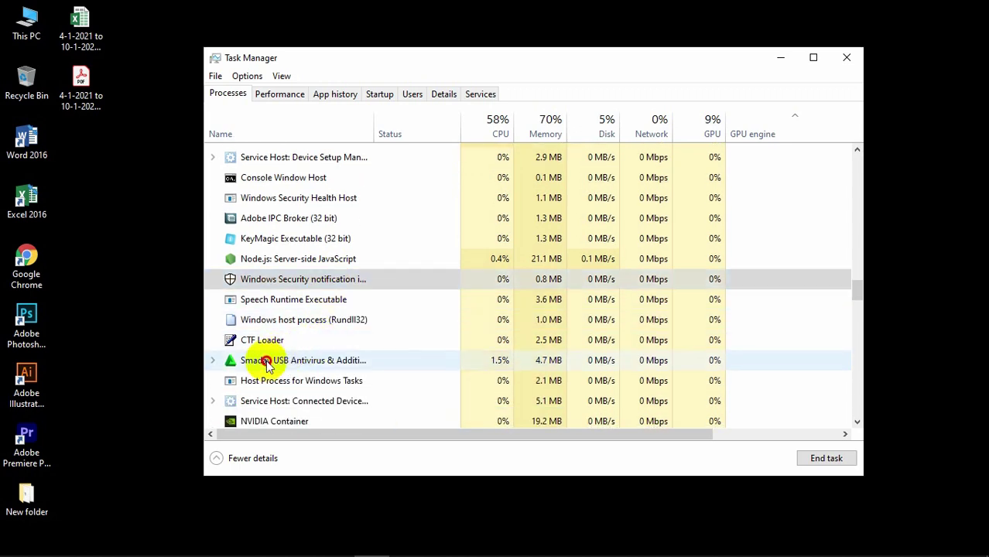
{"action": "left_click", "coordinate": [259, 360]}
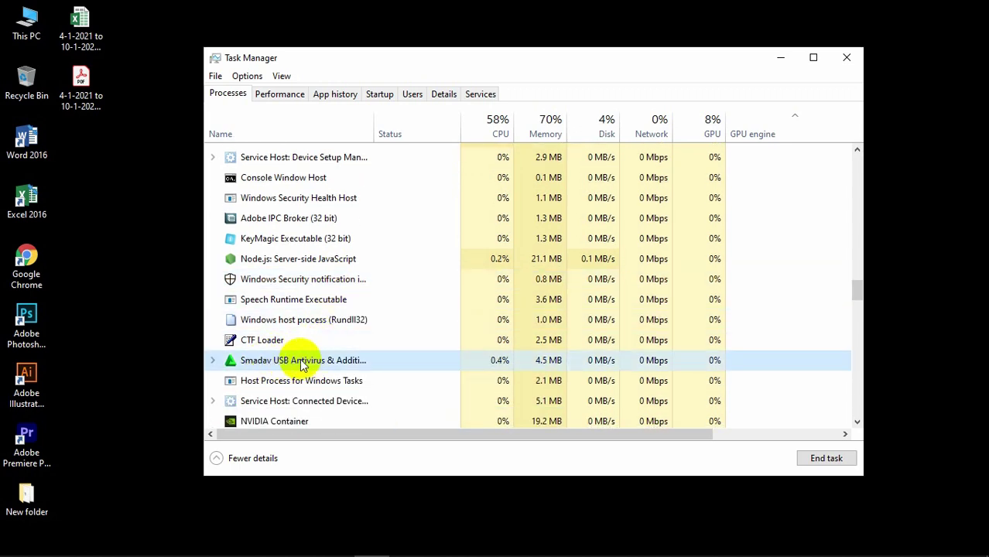
{"action": "right_click", "coordinate": [310, 361]}
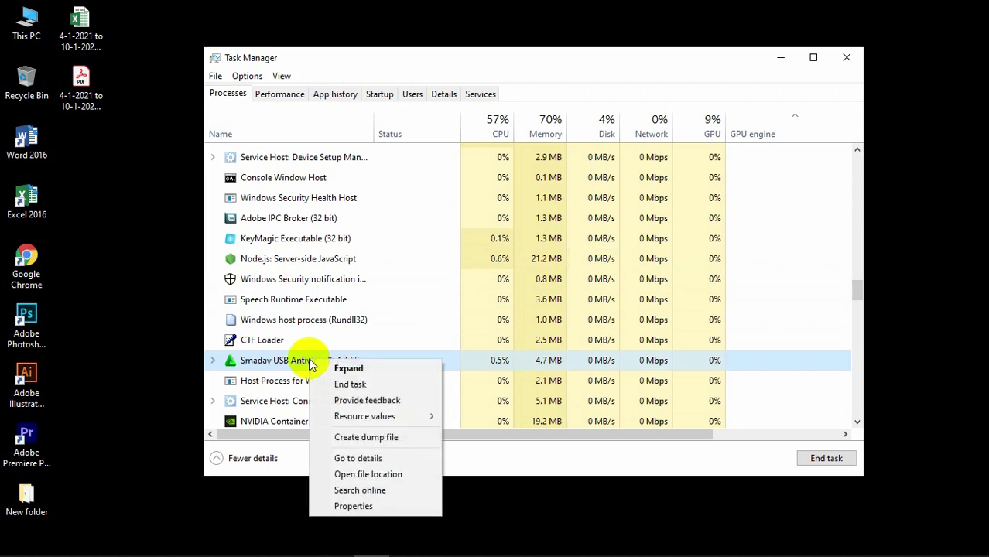
{"action": "left_click", "coordinate": [349, 384]}
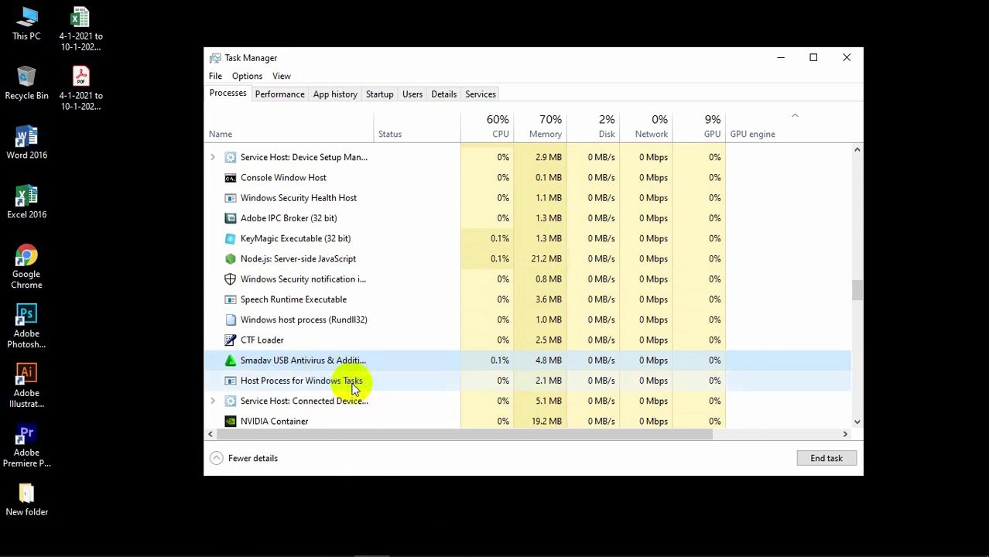
- Examine the Microsoft Edge Update, service host and NVIDIA Container entries in the rest of the process list for unneeded tasks
{"action": "scroll", "coordinate": [325, 331], "scroll_direction": "down", "scroll_amount": 4}
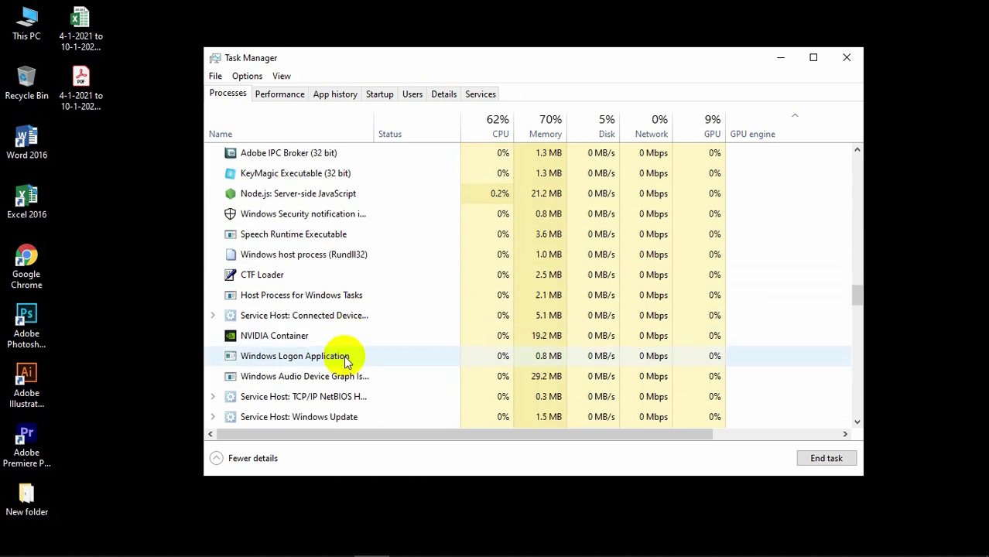
{"action": "scroll", "coordinate": [346, 362], "scroll_direction": "down", "scroll_amount": 2}
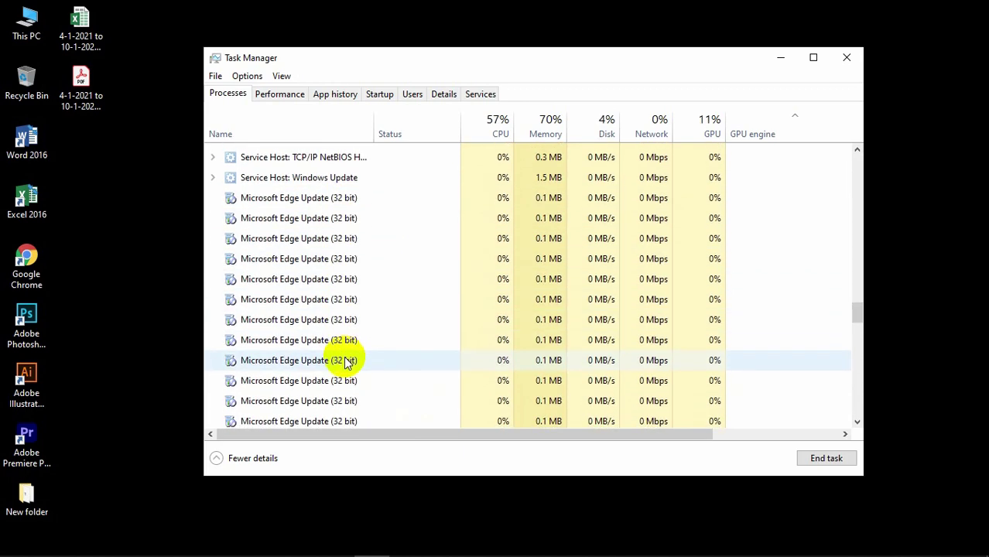
{"action": "scroll", "coordinate": [287, 343], "scroll_direction": "down", "scroll_amount": 4}
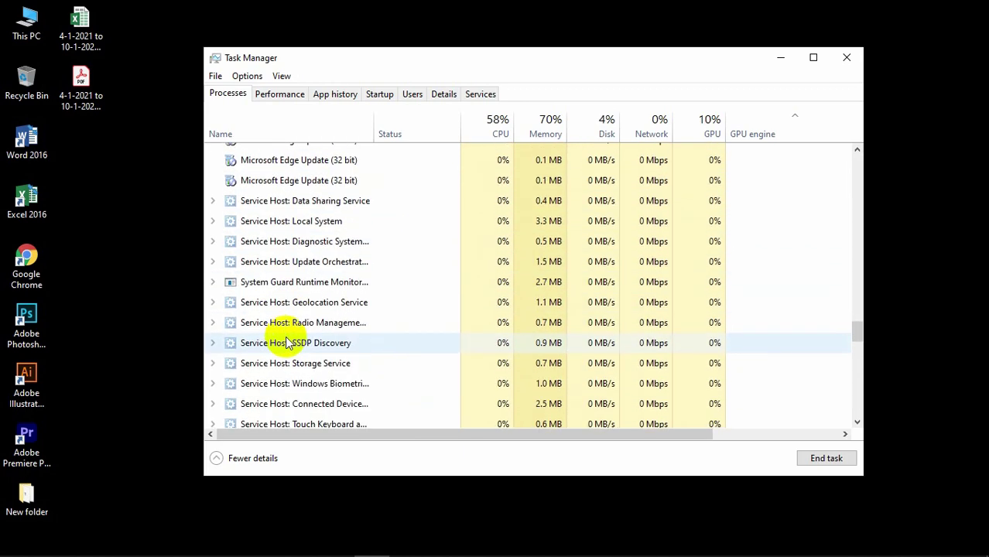
{"action": "scroll", "coordinate": [286, 343], "scroll_direction": "down", "scroll_amount": 1}
{"action": "left_click", "coordinate": [261, 359]}
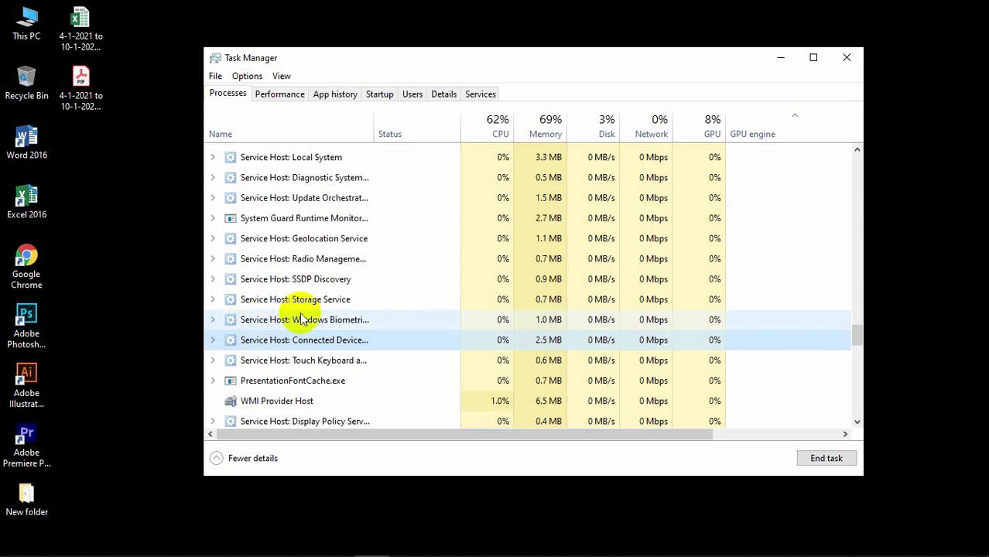
{"action": "scroll", "coordinate": [286, 309], "scroll_direction": "up", "scroll_amount": 3}
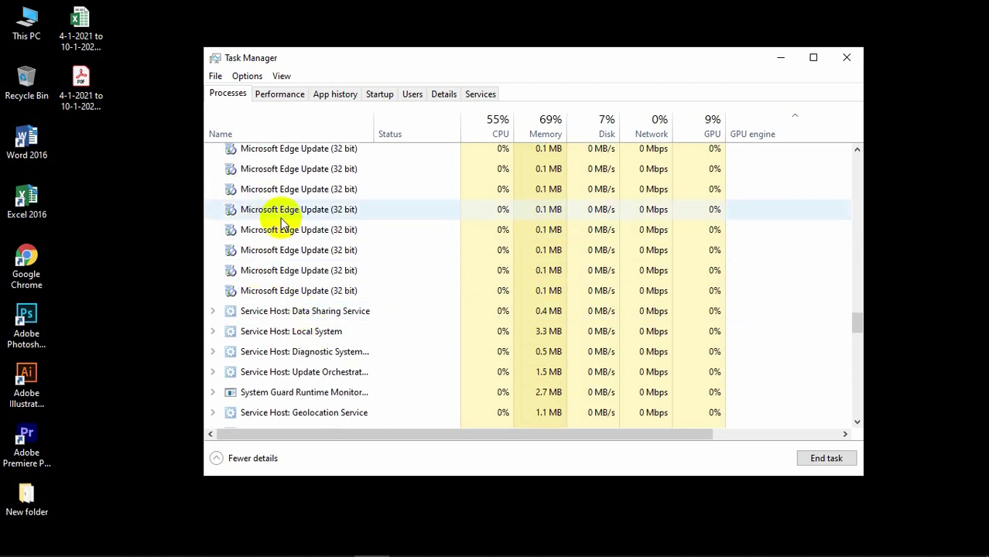
{"action": "scroll", "coordinate": [298, 259], "scroll_direction": "down", "scroll_amount": 2}
{"action": "scroll", "coordinate": [310, 277], "scroll_direction": "down", "scroll_amount": 5}
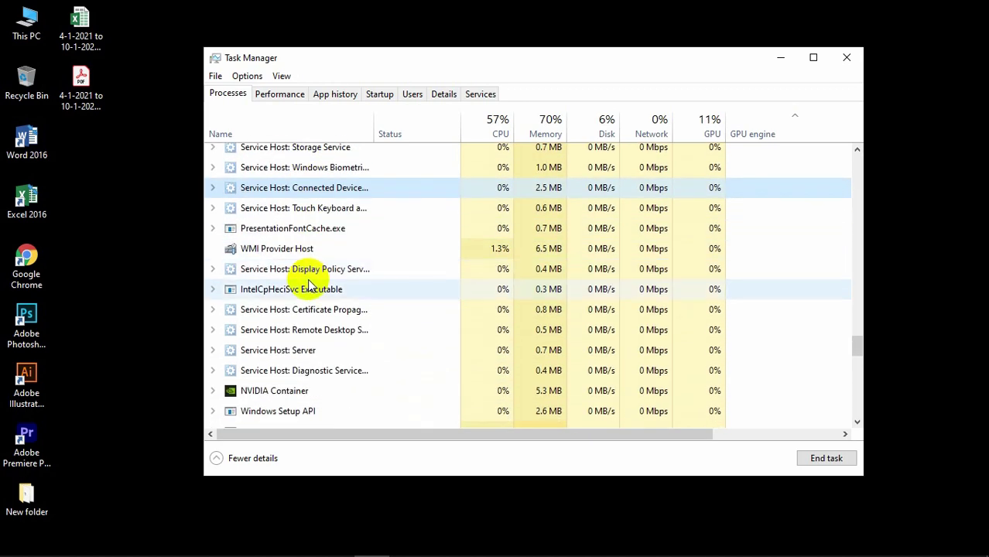
{"action": "left_click", "coordinate": [252, 306]}
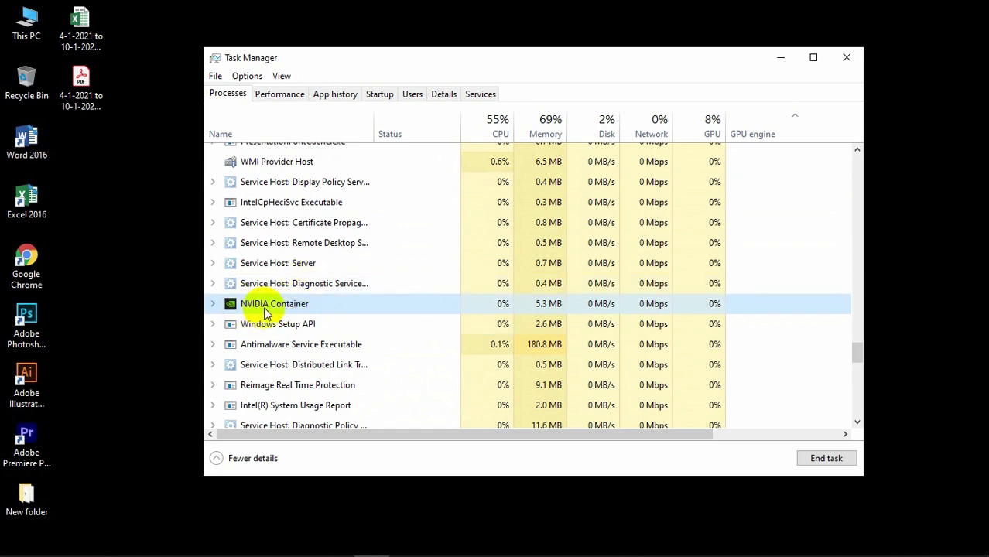
{"action": "scroll", "coordinate": [272, 308], "scroll_direction": "down", "scroll_amount": 5}
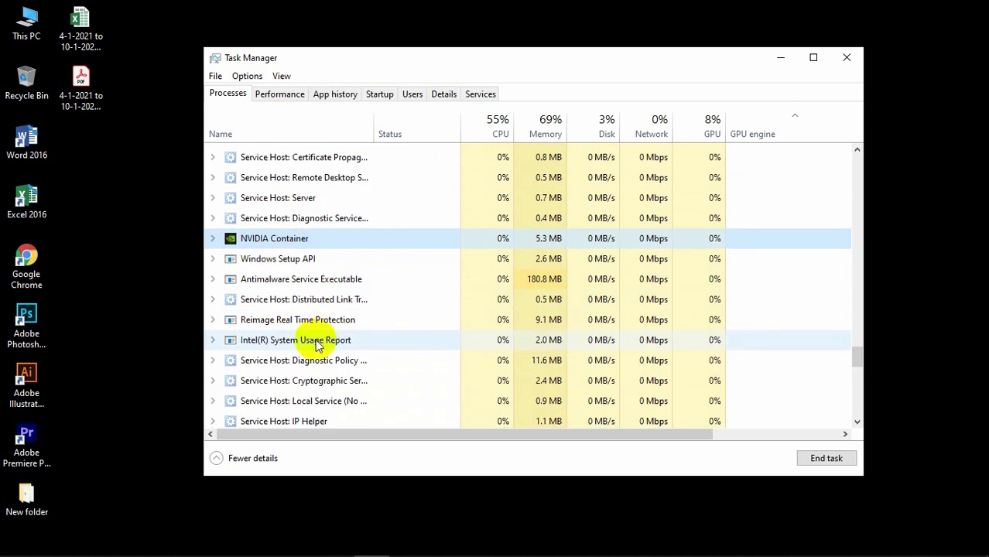
{"action": "scroll", "coordinate": [314, 346], "scroll_direction": "down", "scroll_amount": 4}
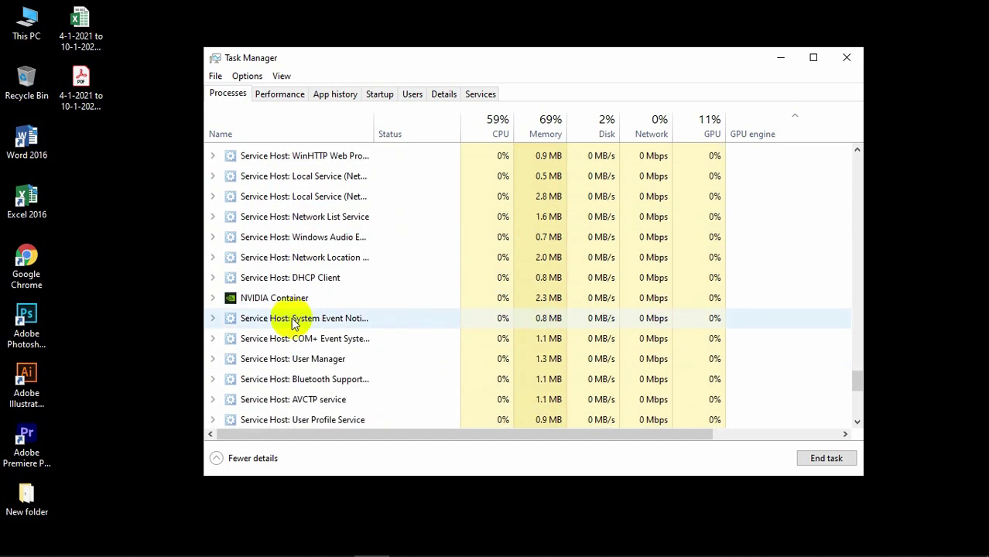
{"action": "scroll", "coordinate": [282, 317], "scroll_direction": "down", "scroll_amount": 3}
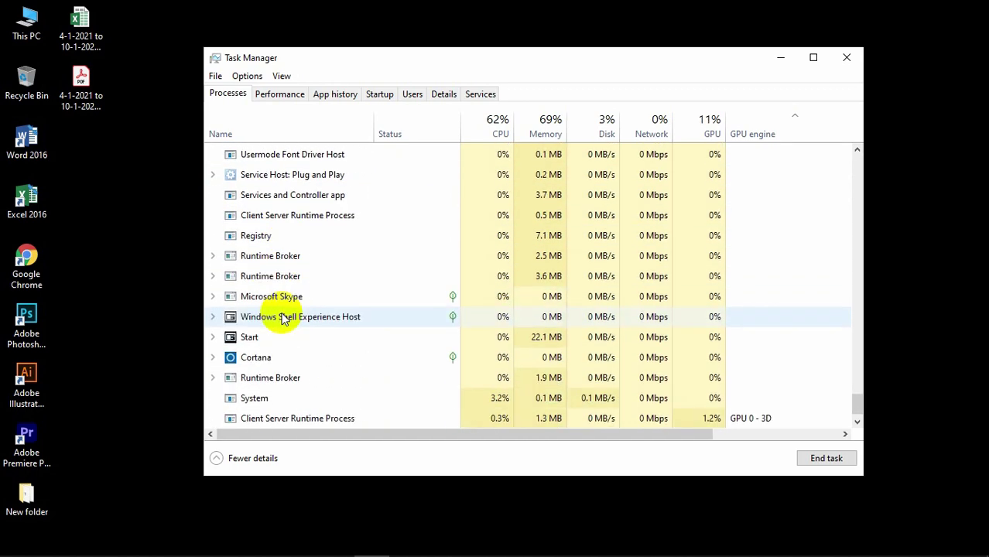
- Find the Cortana process near the end of the list and end its task
{"action": "scroll", "coordinate": [387, 296], "scroll_direction": "down", "scroll_amount": 1}
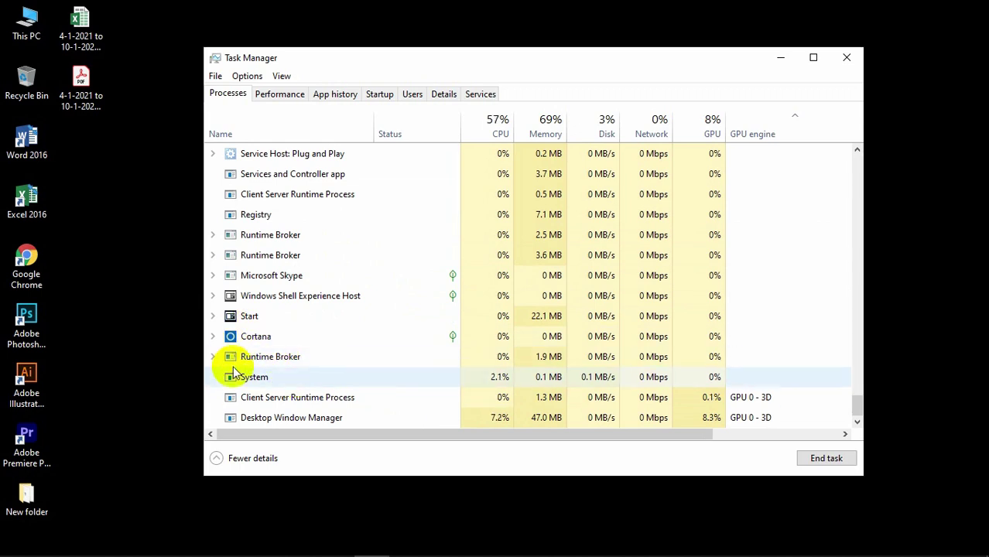
{"action": "left_click", "coordinate": [250, 340]}
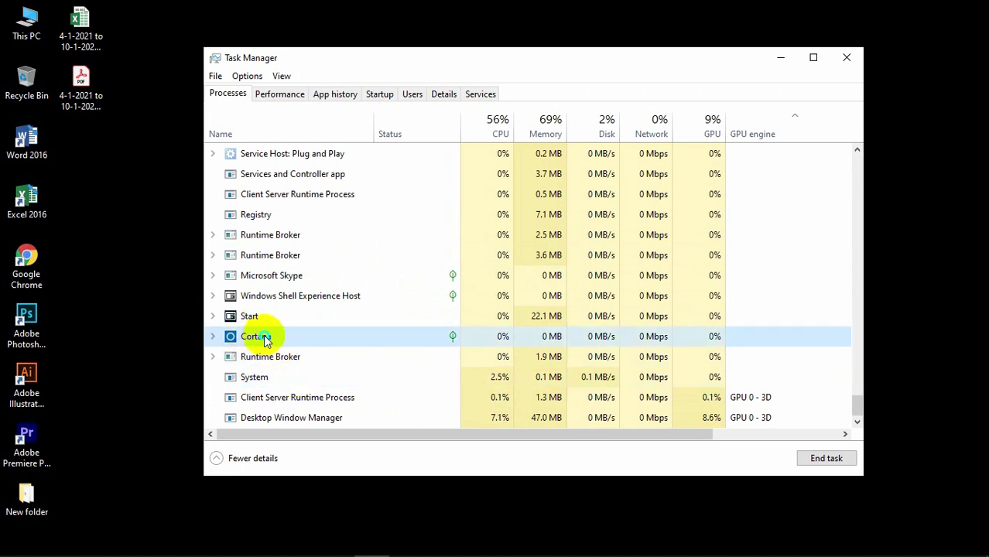
{"action": "right_click", "coordinate": [261, 339]}
{"action": "left_click", "coordinate": [320, 379]}
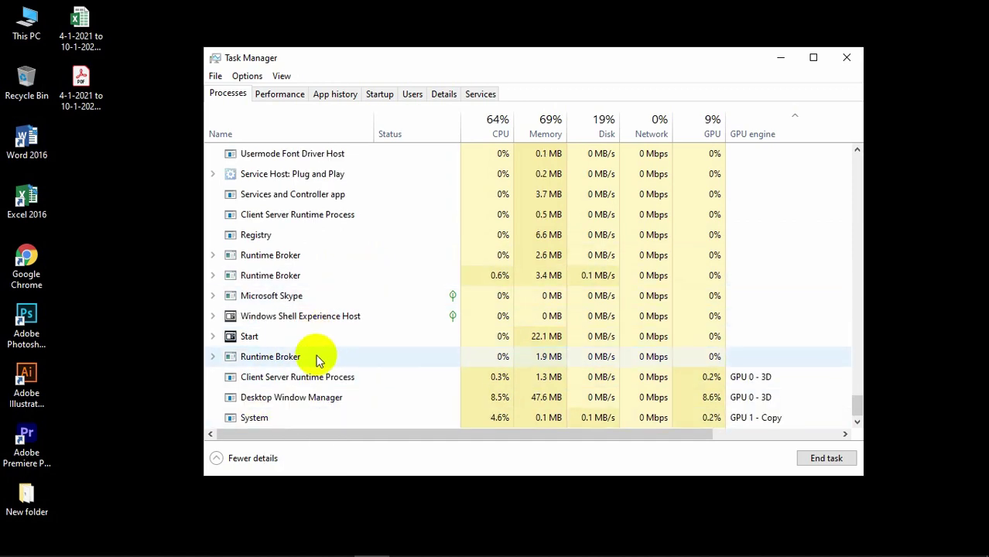
- Go back up the process list and select the first Microsoft Edge Update (32 bit) entry
{"action": "scroll", "coordinate": [326, 314], "scroll_direction": "up", "scroll_amount": 3}
{"action": "scroll", "coordinate": [326, 315], "scroll_direction": "up", "scroll_amount": 8}
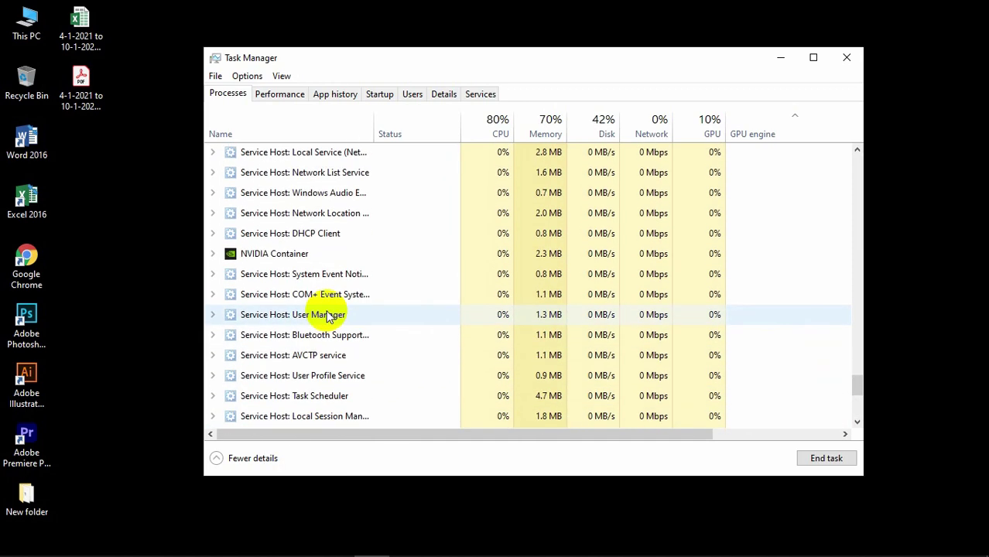
{"action": "scroll", "coordinate": [326, 315], "scroll_direction": "up", "scroll_amount": 9}
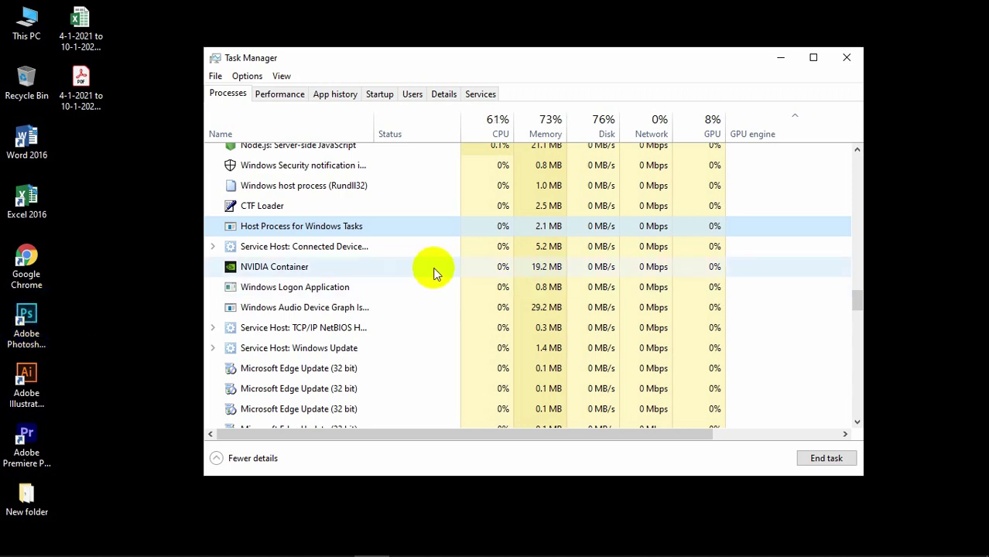
{"action": "left_click", "coordinate": [345, 370]}
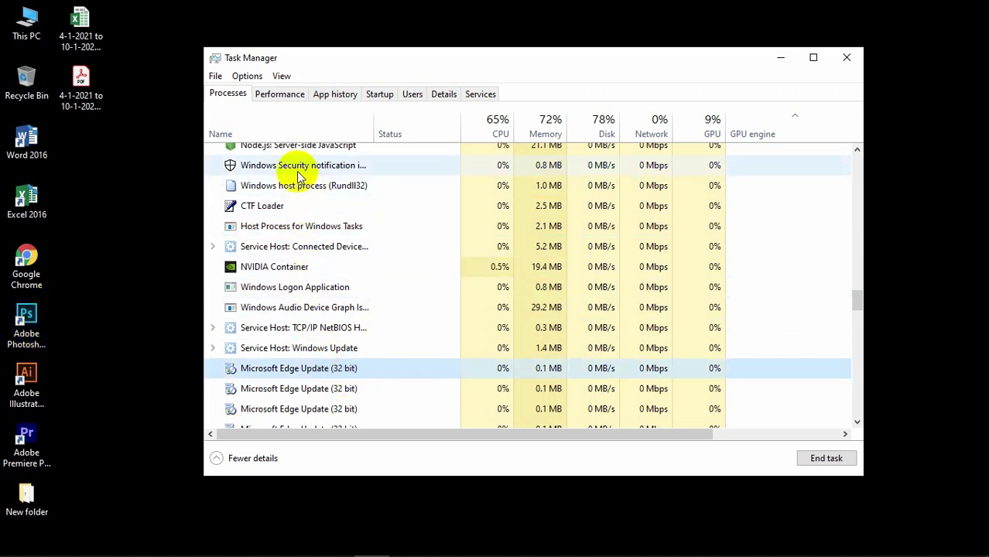
- Go back up the process list and check the overall memory usage
{"action": "left_click", "coordinate": [248, 327]}
{"action": "scroll", "coordinate": [345, 308], "scroll_direction": "up", "scroll_amount": 9}
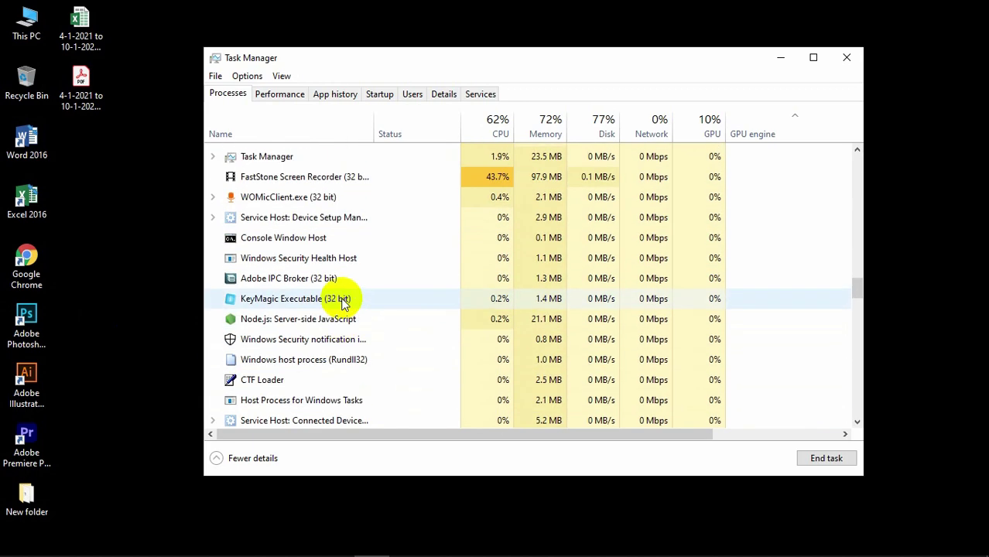
{"action": "scroll", "coordinate": [344, 302], "scroll_direction": "up", "scroll_amount": 3}
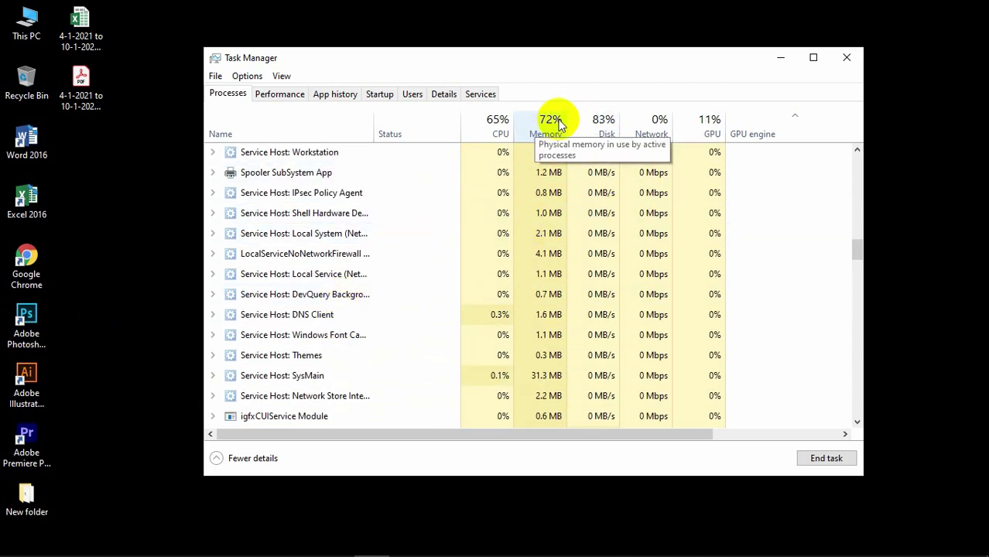
{"action": "left_click", "coordinate": [778, 61]}
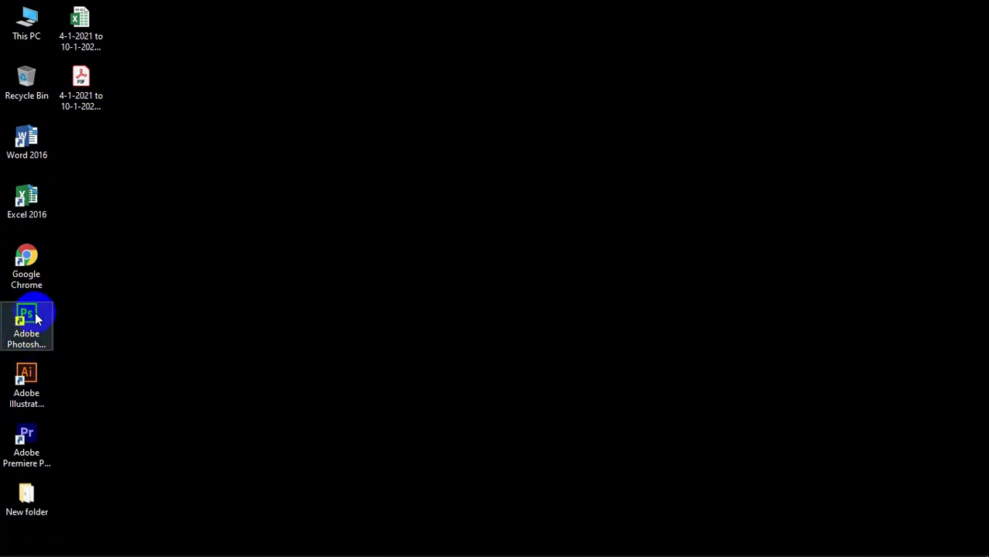
{"action": "left_click", "coordinate": [371, 542]}
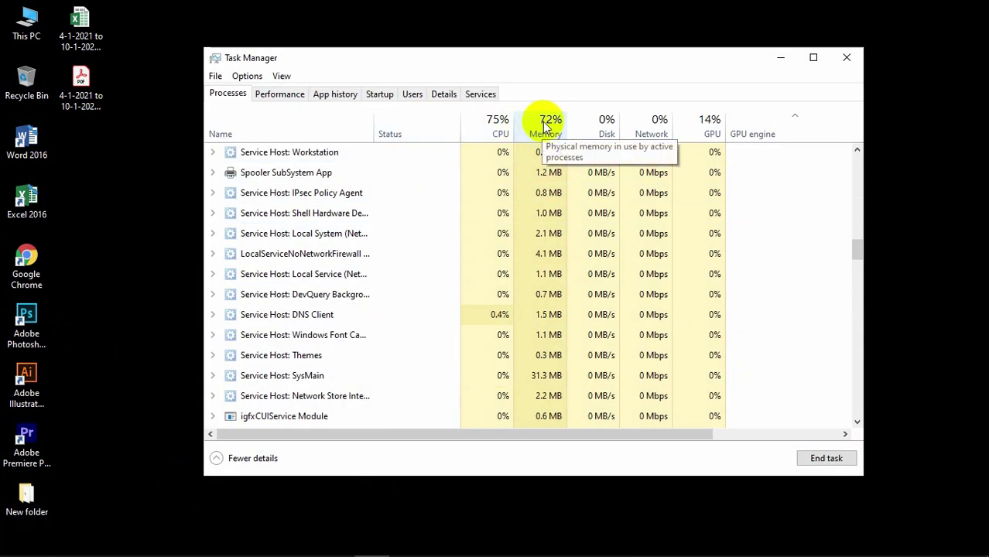
- Launch Adobe Photoshop from the desktop and switch back to Task Manager to check the overall memory usage
{"action": "left_click", "coordinate": [785, 59]}
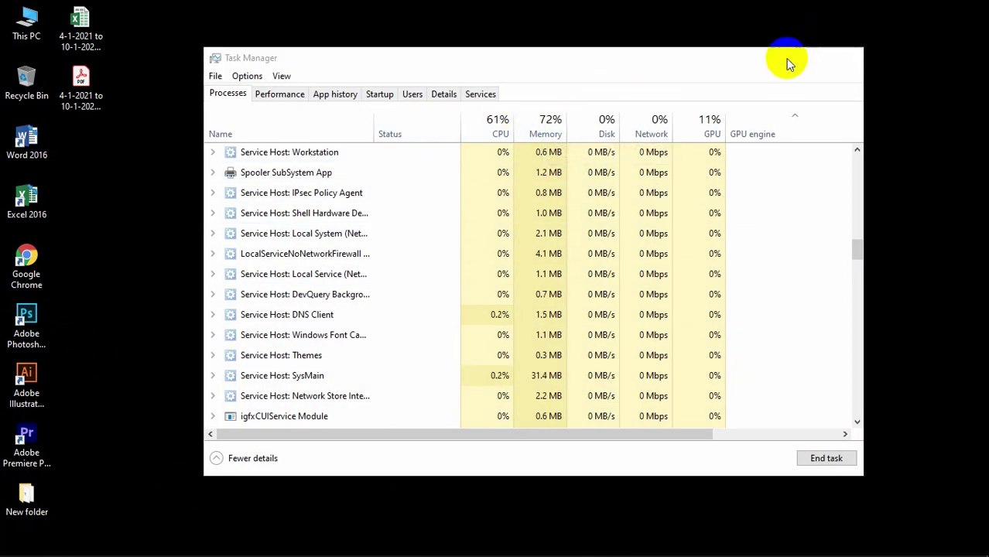
{"action": "double_click", "coordinate": [33, 321]}
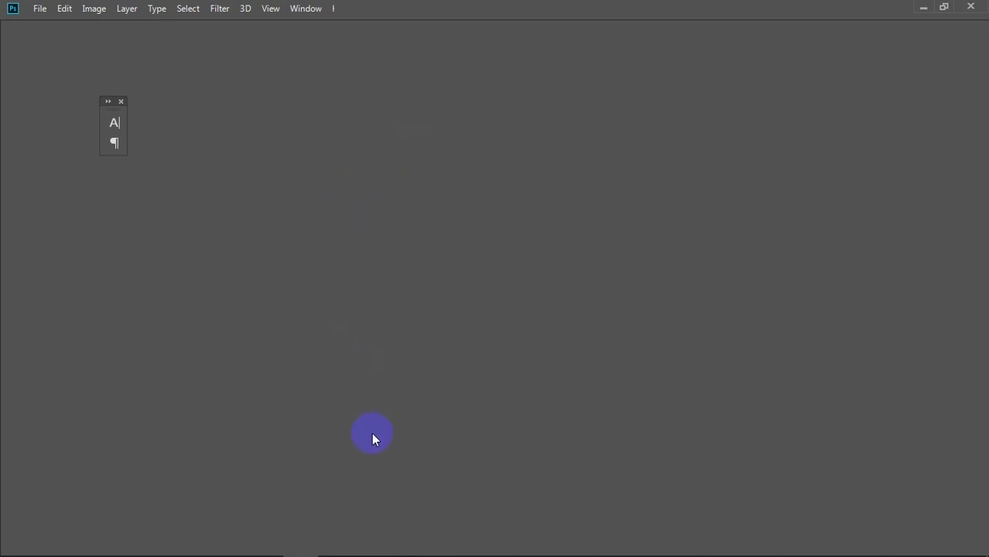
{"action": "left_click", "coordinate": [374, 542]}
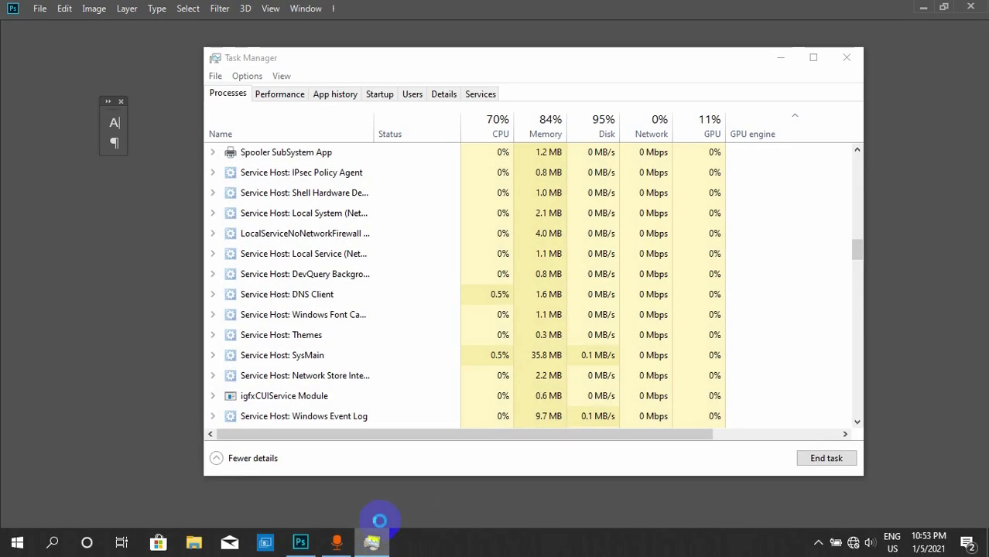
{"action": "left_click", "coordinate": [372, 542]}
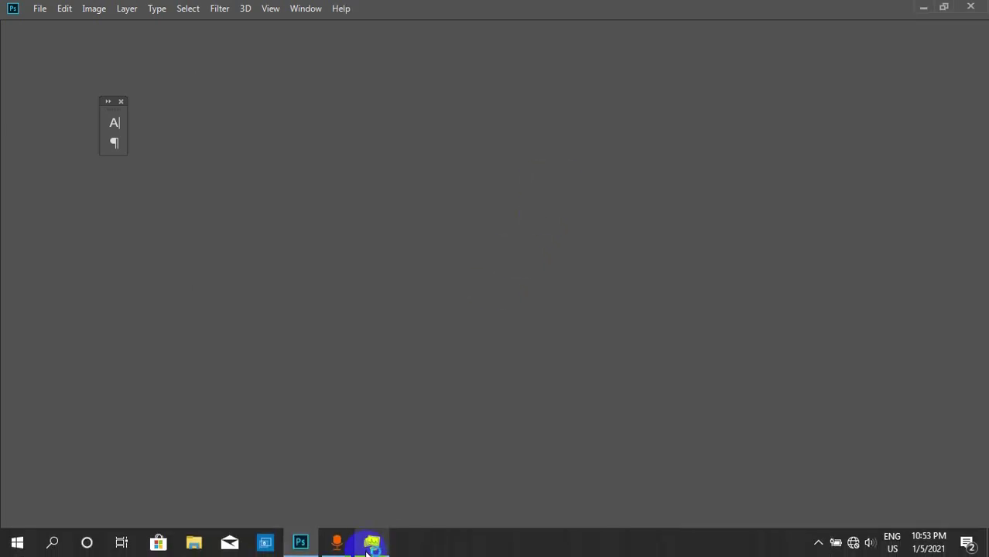
{"action": "left_click", "coordinate": [372, 541]}
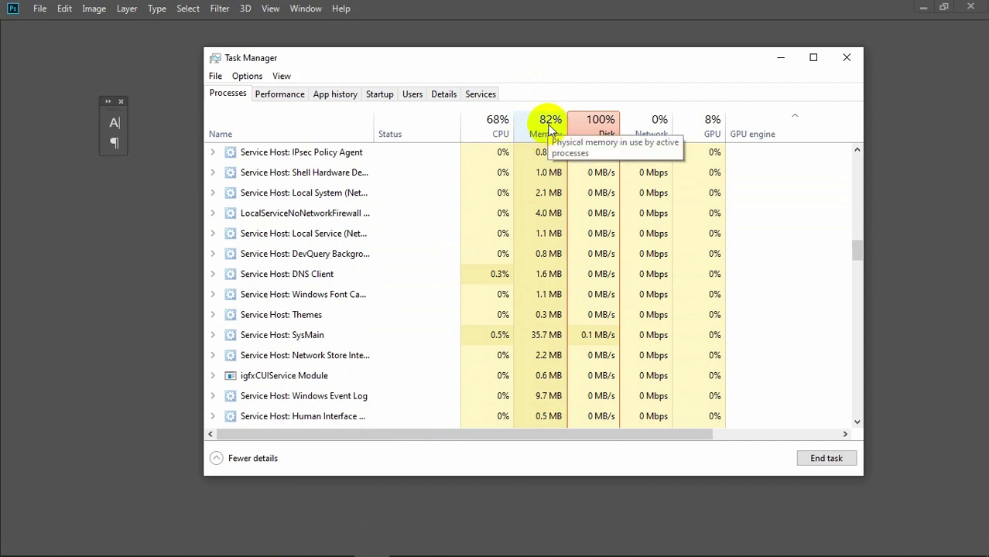
- Find the Adobe Photoshop CC 2019 process at the end of the process list and end its task
{"action": "scroll", "coordinate": [415, 297], "scroll_direction": "down", "scroll_amount": 3}
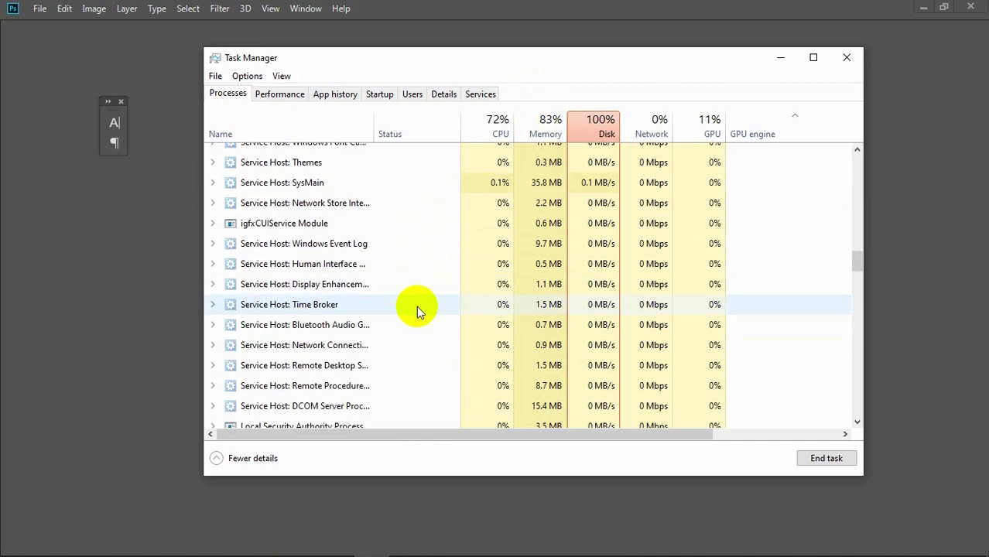
{"action": "scroll", "coordinate": [416, 306], "scroll_direction": "down", "scroll_amount": 1}
{"action": "scroll", "coordinate": [418, 298], "scroll_direction": "up", "scroll_amount": 5}
{"action": "scroll", "coordinate": [422, 286], "scroll_direction": "down", "scroll_amount": 2}
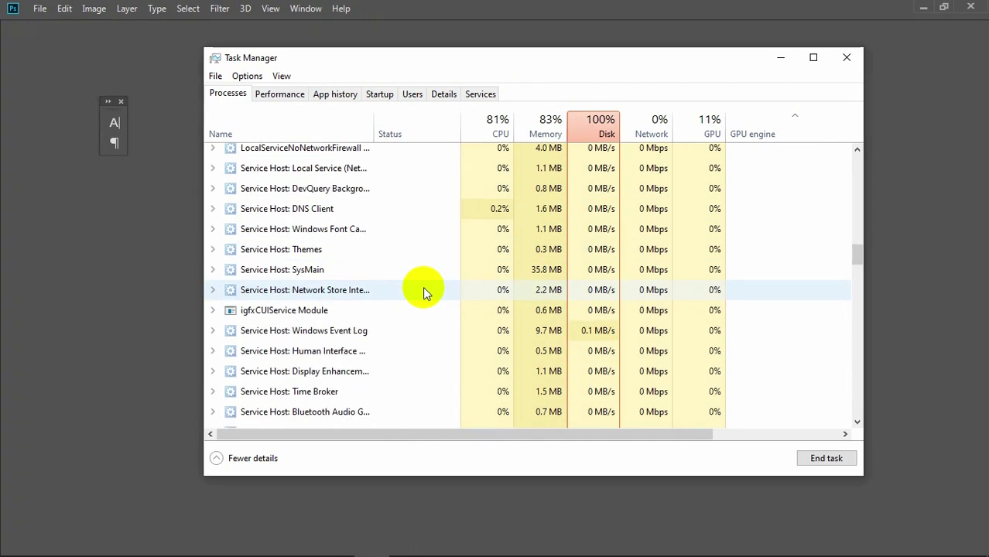
{"action": "scroll", "coordinate": [423, 289], "scroll_direction": "down", "scroll_amount": 5}
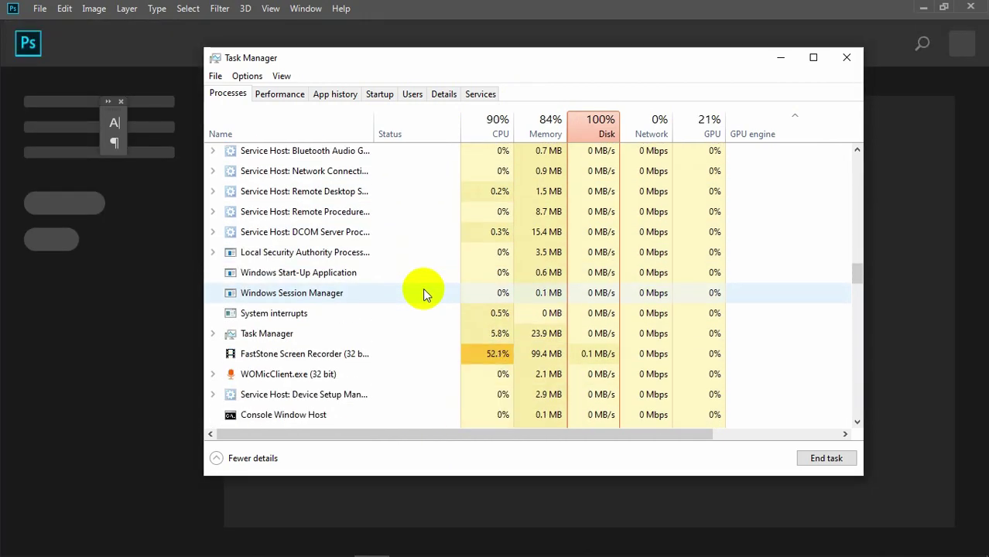
{"action": "scroll", "coordinate": [422, 291], "scroll_direction": "down", "scroll_amount": 5}
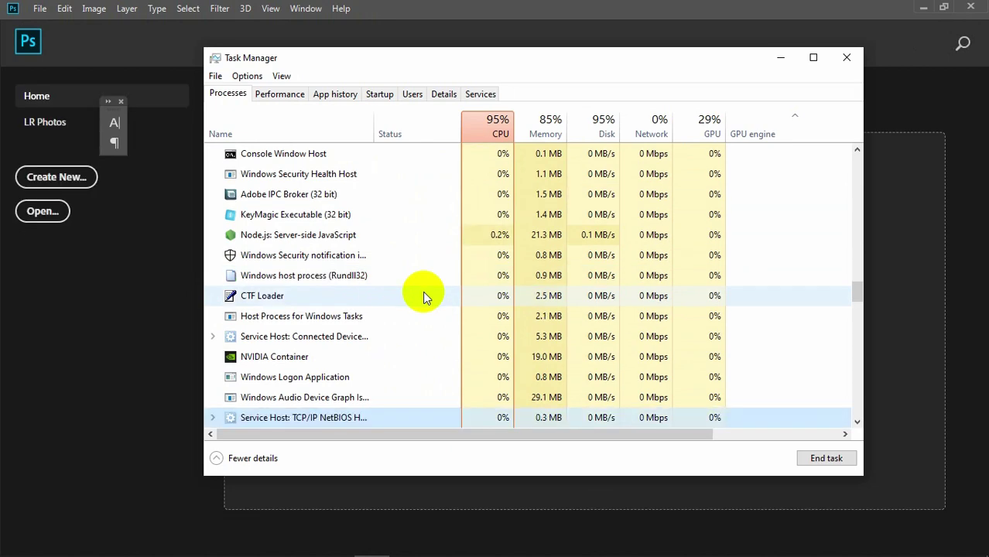
{"action": "scroll", "coordinate": [423, 295], "scroll_direction": "down", "scroll_amount": 5}
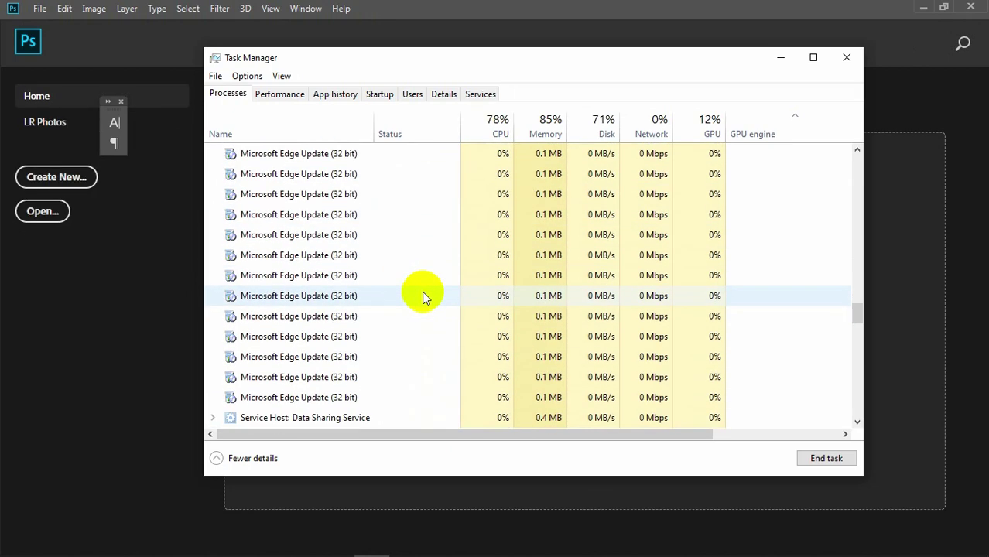
{"action": "scroll", "coordinate": [422, 296], "scroll_direction": "down", "scroll_amount": 10}
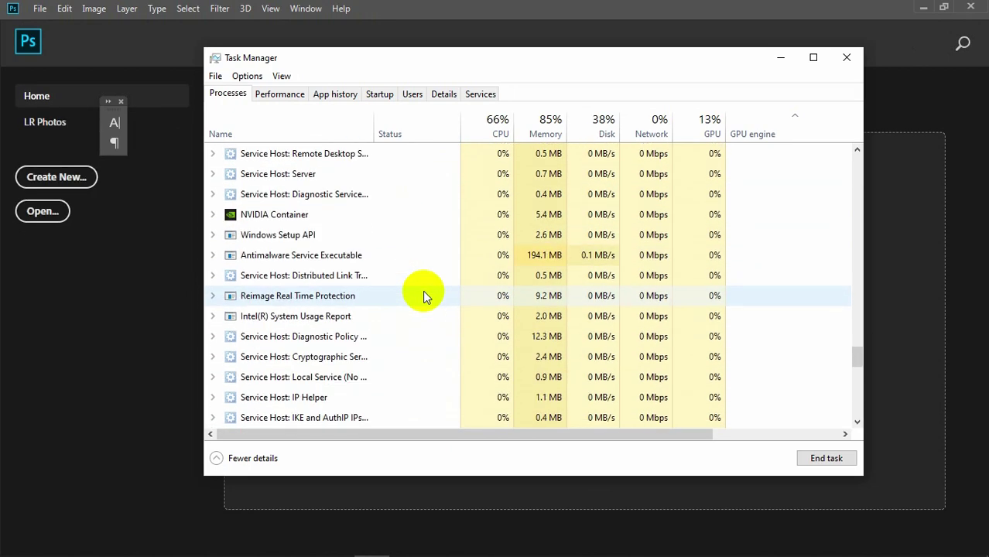
{"action": "scroll", "coordinate": [422, 296], "scroll_direction": "down", "scroll_amount": 10}
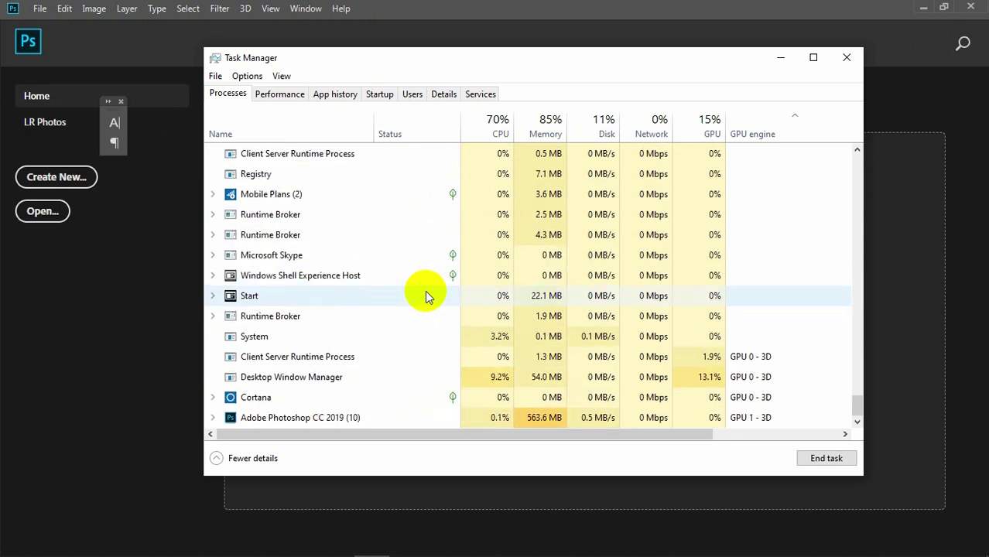
{"action": "left_click", "coordinate": [328, 417]}
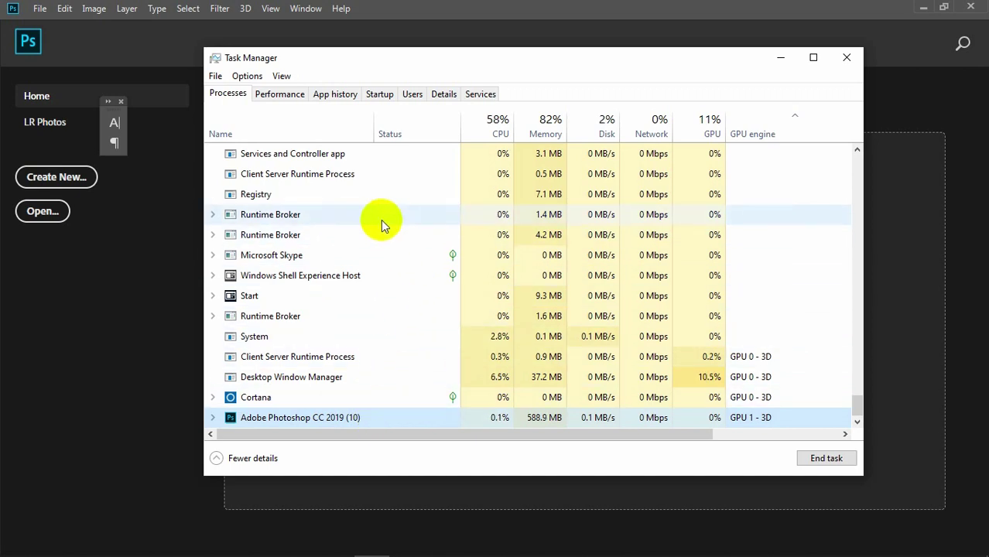
{"action": "right_click", "coordinate": [299, 419]}
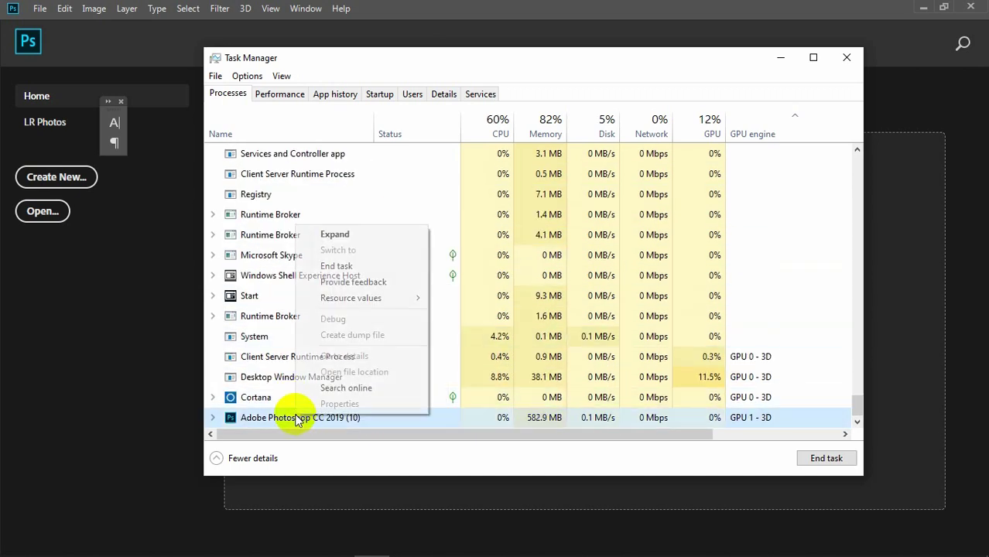
{"action": "left_click", "coordinate": [350, 266]}
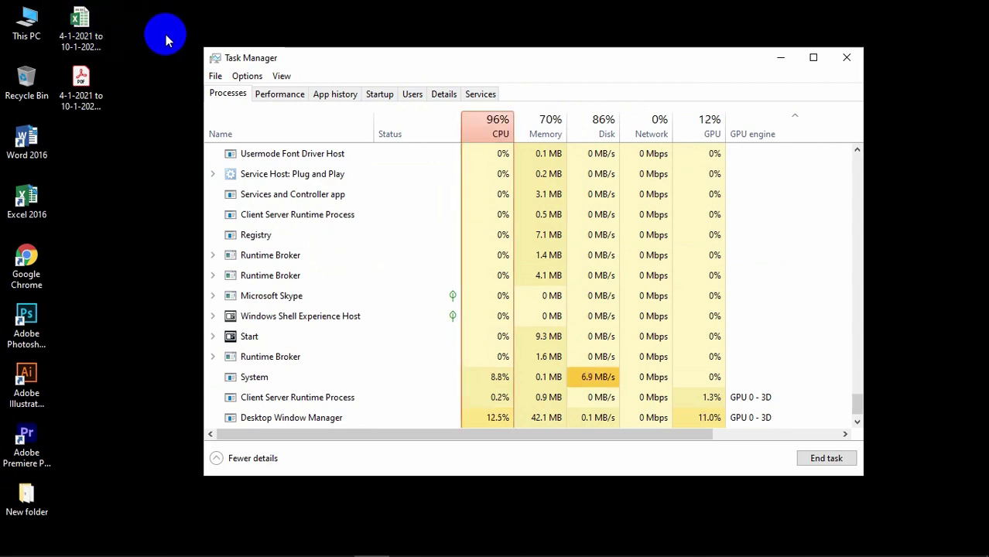
- Check the overall memory usage again and look back through the service host and Microsoft Edge Update entries
{"action": "scroll", "coordinate": [577, 194], "scroll_direction": "up", "scroll_amount": 4}
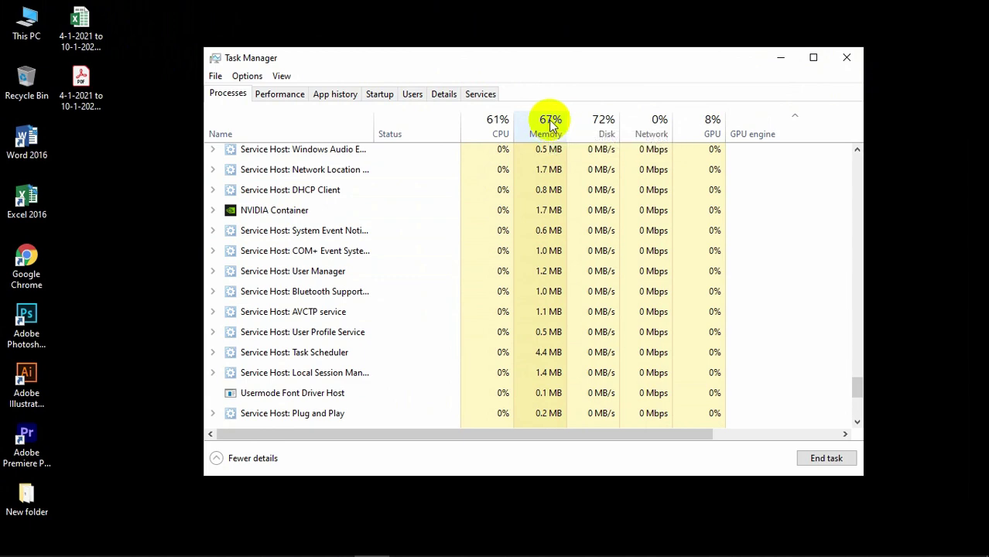
{"action": "scroll", "coordinate": [383, 181], "scroll_direction": "up", "scroll_amount": 5}
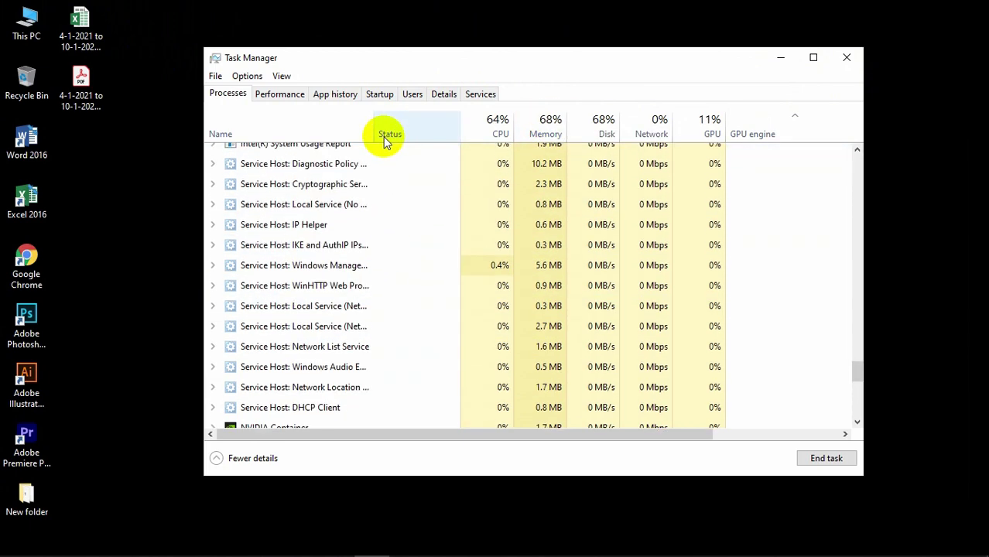
{"action": "scroll", "coordinate": [383, 134], "scroll_direction": "up", "scroll_amount": 6}
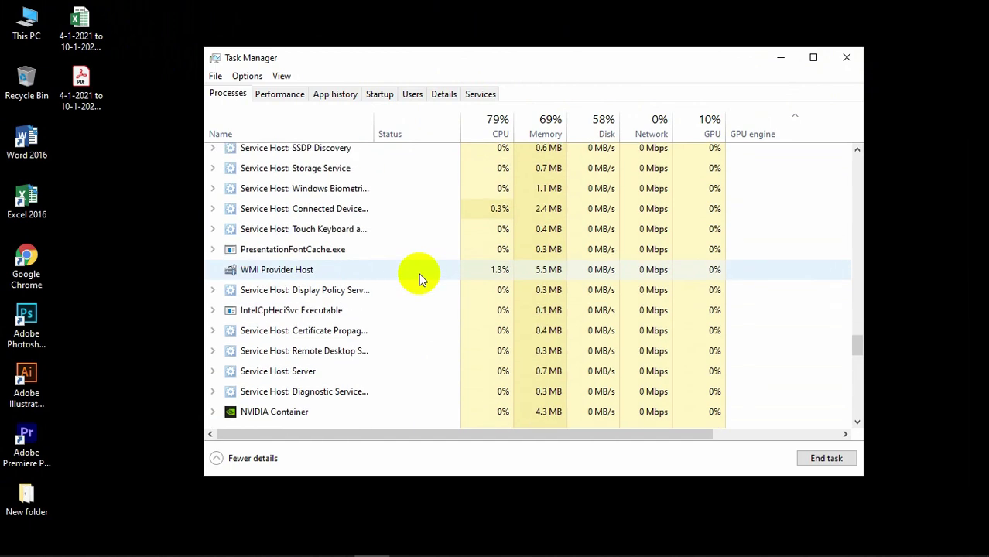
{"action": "scroll", "coordinate": [417, 273], "scroll_direction": "up", "scroll_amount": 7}
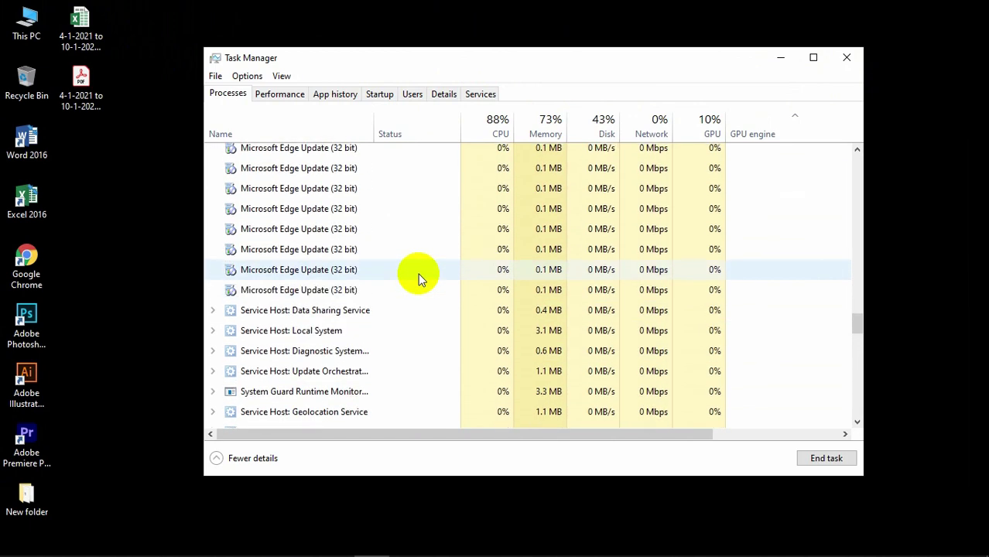
- Review the programs that start with Windows and disable Icecream Screen Recorder at startup
{"action": "left_click", "coordinate": [380, 96]}
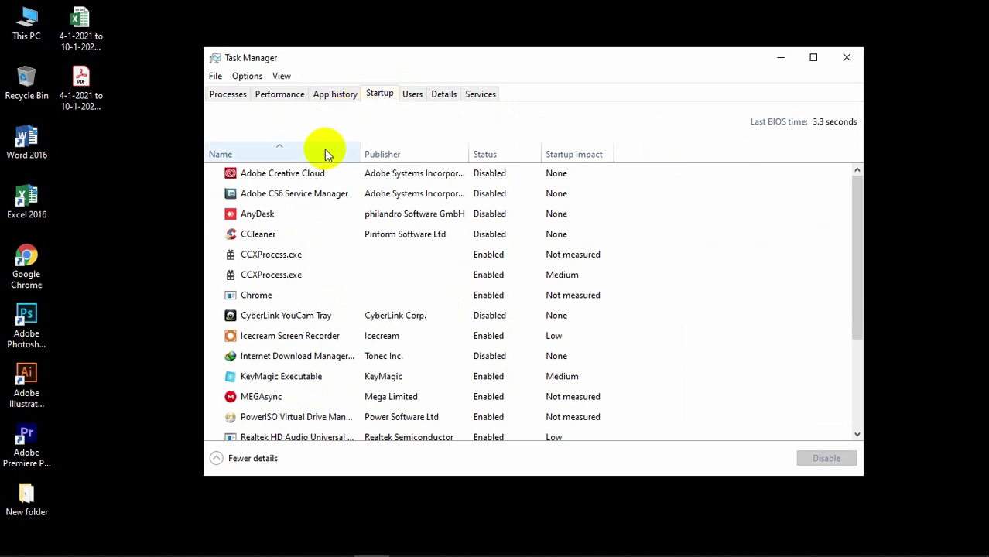
{"action": "left_click", "coordinate": [280, 237]}
{"action": "scroll", "coordinate": [512, 343], "scroll_direction": "down", "scroll_amount": 3}
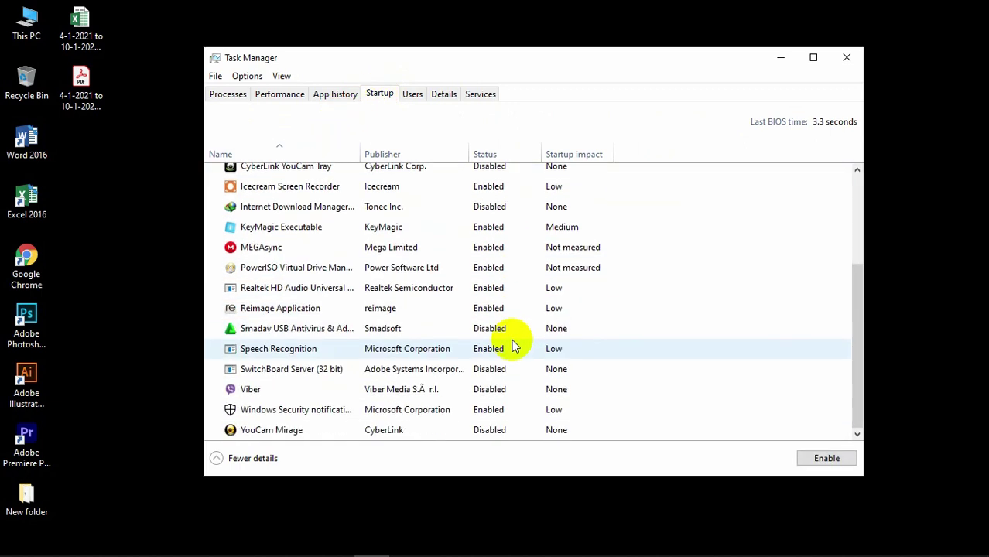
{"action": "scroll", "coordinate": [513, 342], "scroll_direction": "up", "scroll_amount": 1}
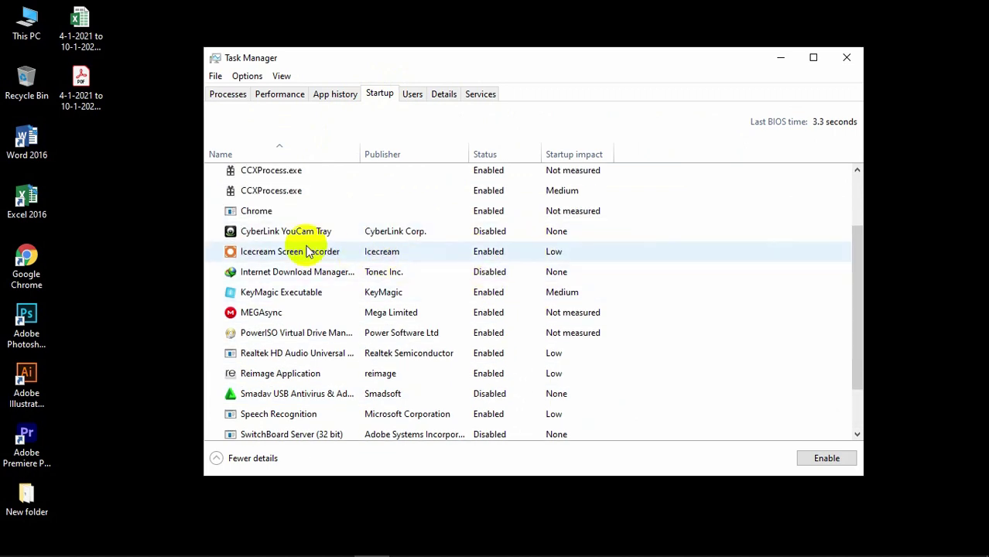
{"action": "left_click", "coordinate": [279, 255]}
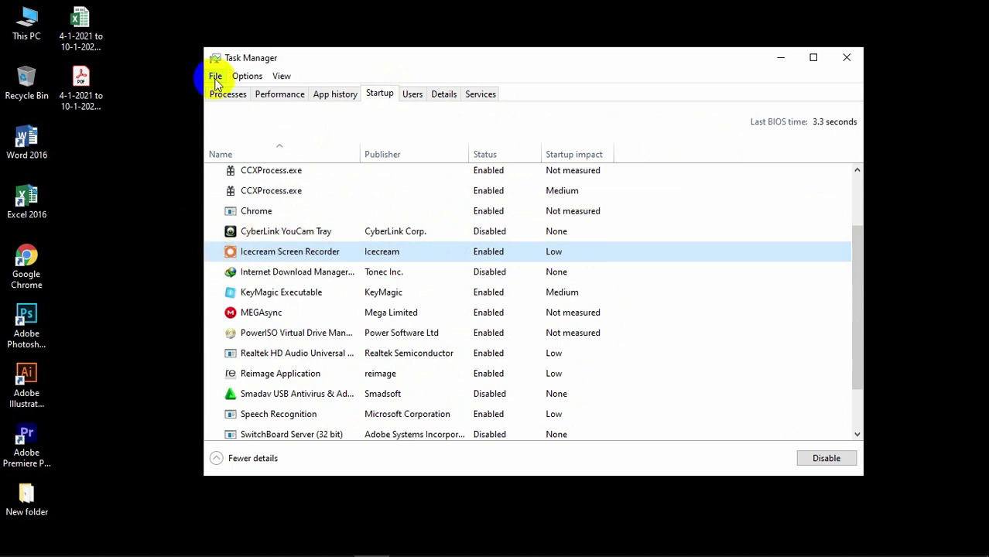
{"action": "right_click", "coordinate": [307, 253]}
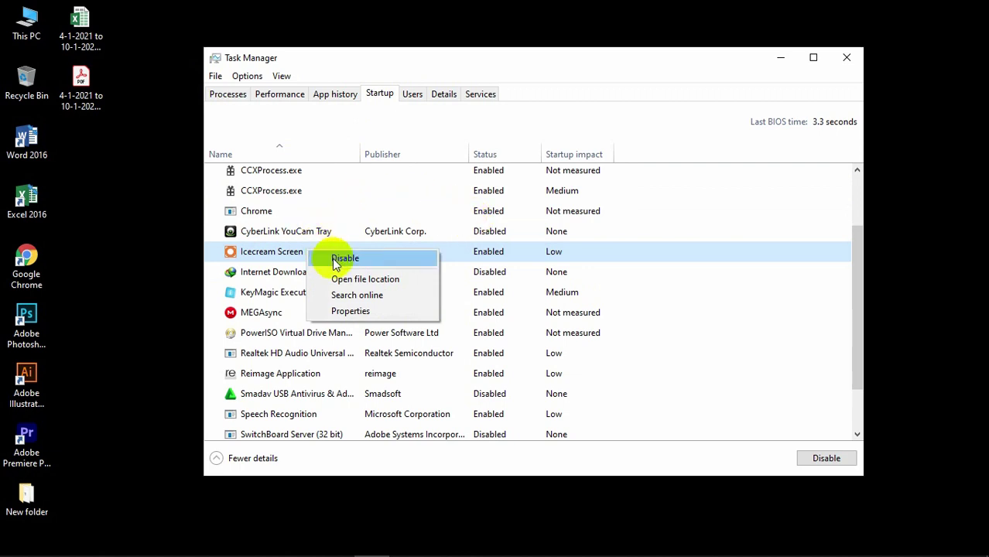
{"action": "left_click", "coordinate": [357, 258]}
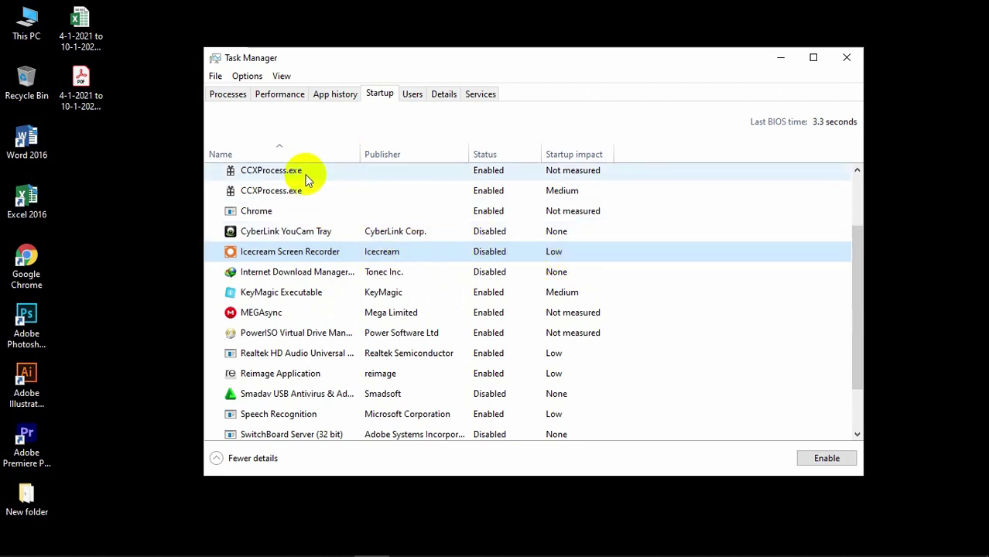
- Move the Task Manager window slightly higher and try to disable Reimage Application at startup
{"action": "left_click_drag", "start_coordinate": [490, 58], "coordinate": [486, 39]}
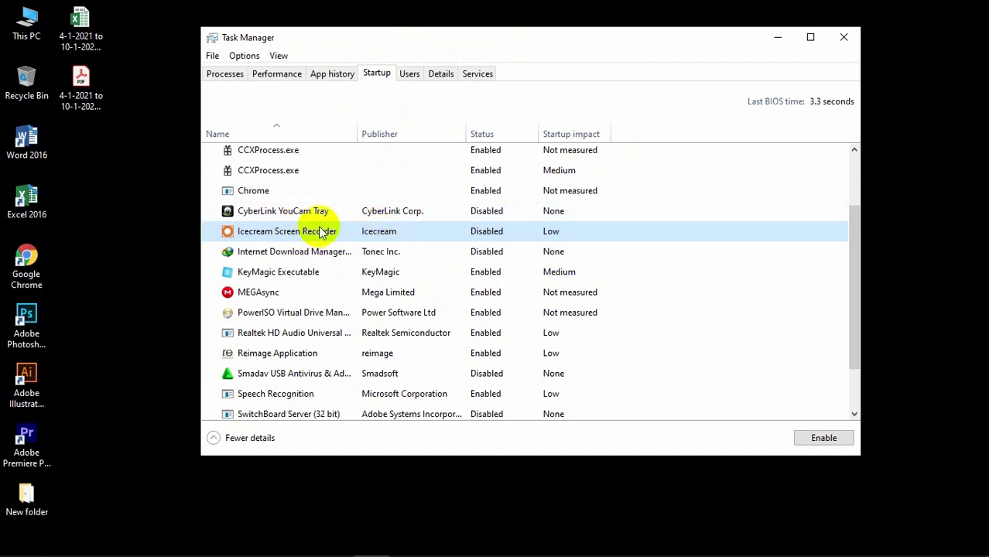
{"action": "left_click", "coordinate": [308, 256]}
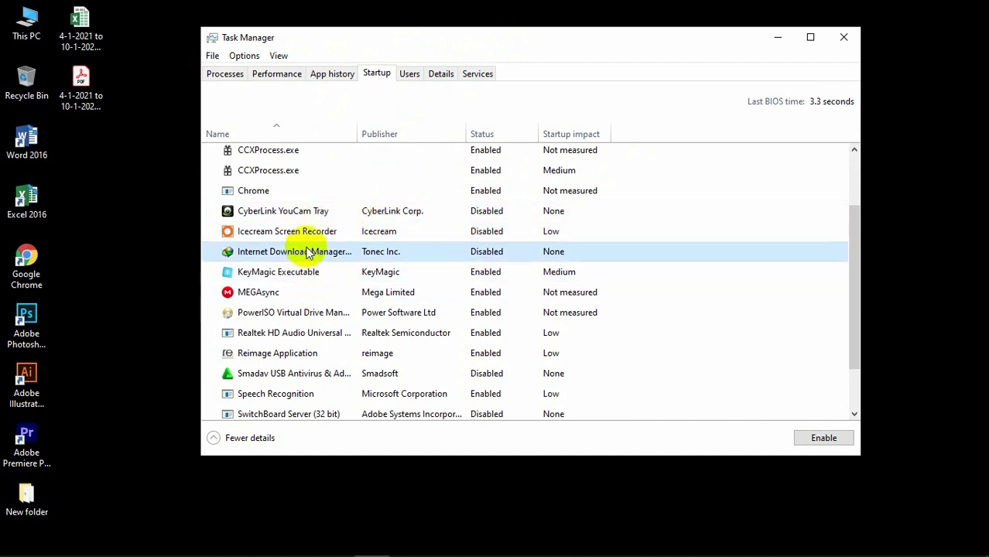
{"action": "scroll", "coordinate": [317, 317], "scroll_direction": "down", "scroll_amount": 1}
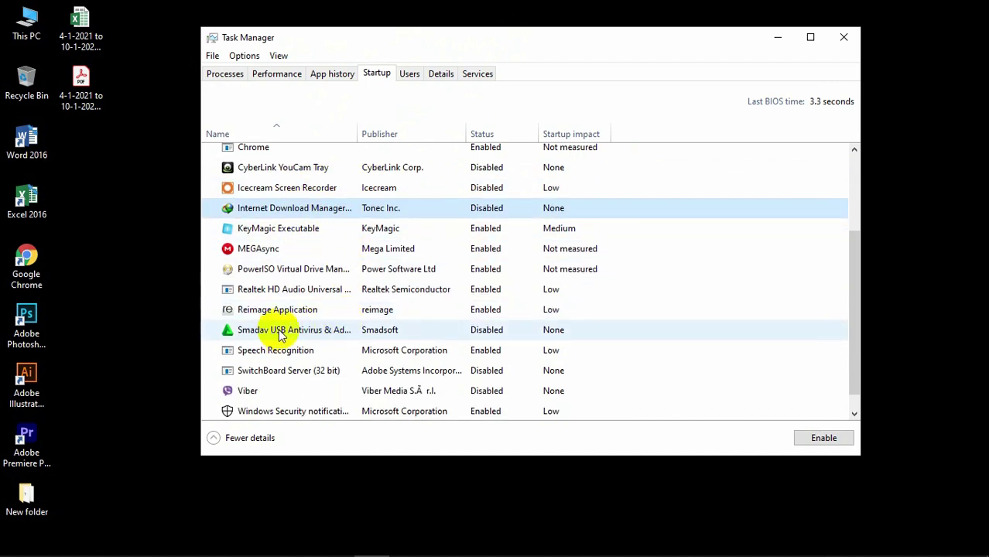
{"action": "left_click", "coordinate": [283, 313]}
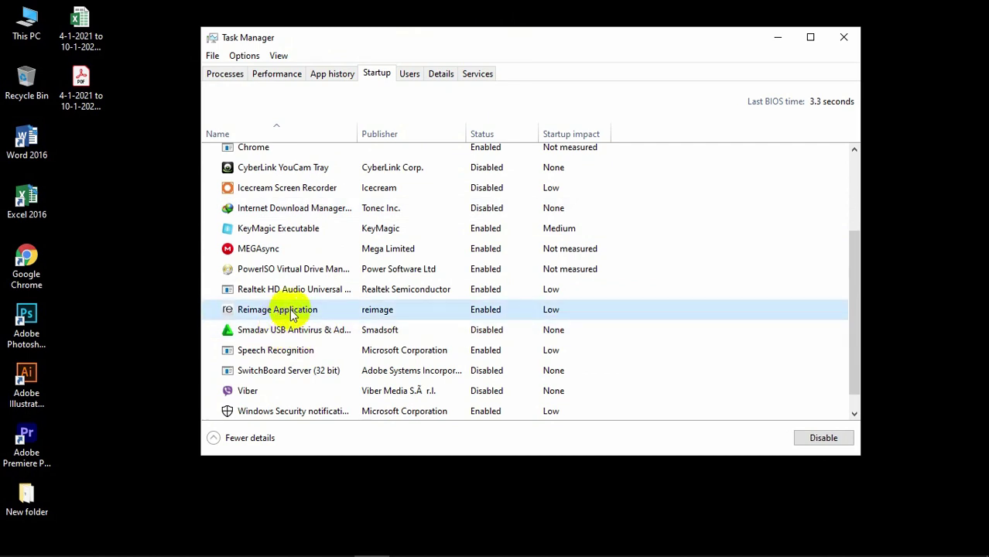
{"action": "right_click", "coordinate": [293, 316]}
{"action": "left_click", "coordinate": [324, 320]}
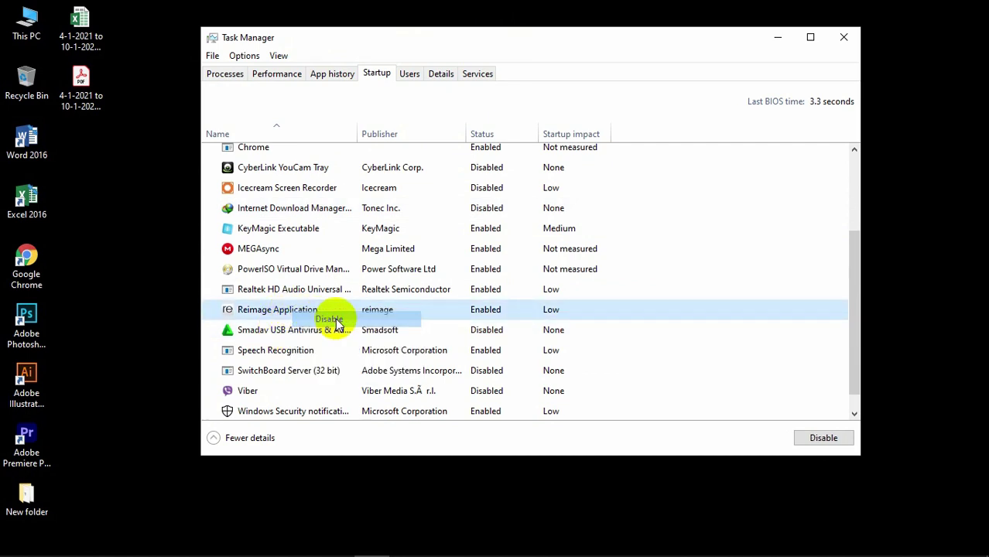
- Disable MEGAsync in the list of programs that start with Windows
{"action": "left_click", "coordinate": [297, 293]}
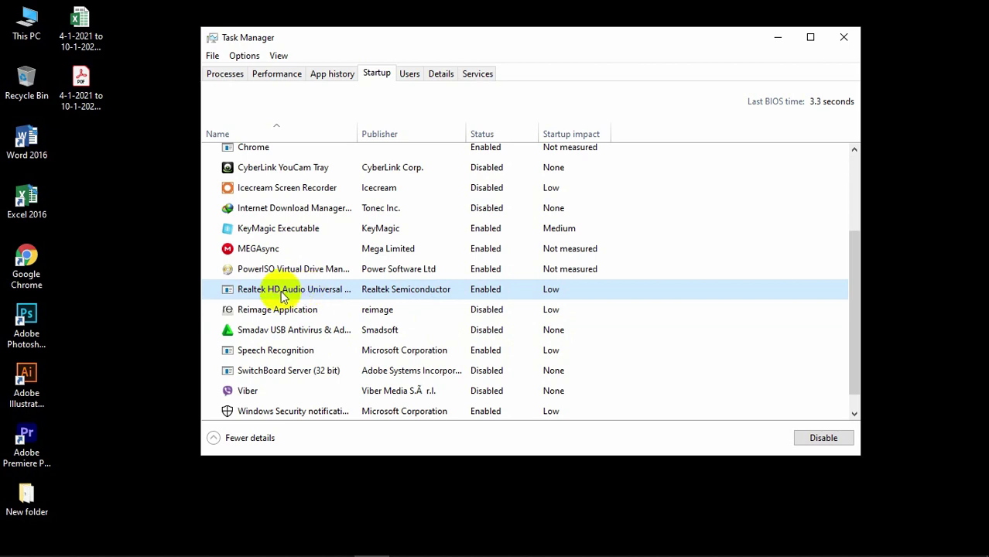
{"action": "left_click", "coordinate": [272, 252]}
{"action": "right_click", "coordinate": [279, 248]}
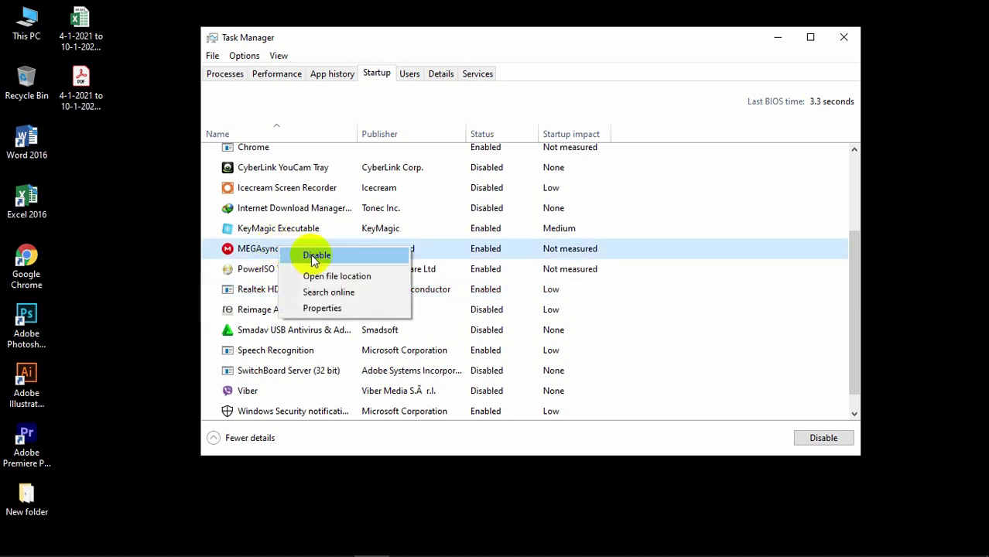
{"action": "left_click", "coordinate": [311, 254]}
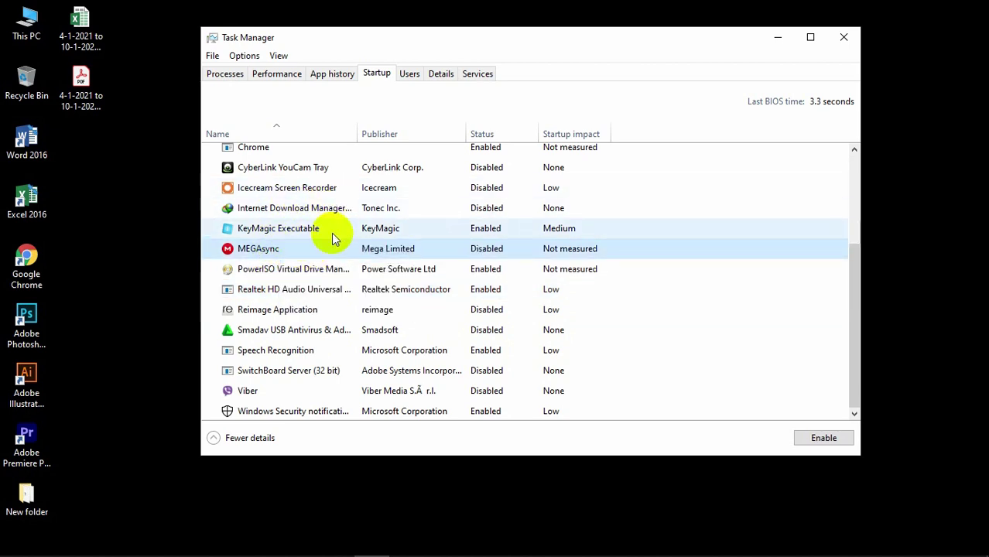
- Disable Speech Recognition, published by Microsoft Corporation, at startup
{"action": "scroll", "coordinate": [332, 259], "scroll_direction": "down", "scroll_amount": 1}
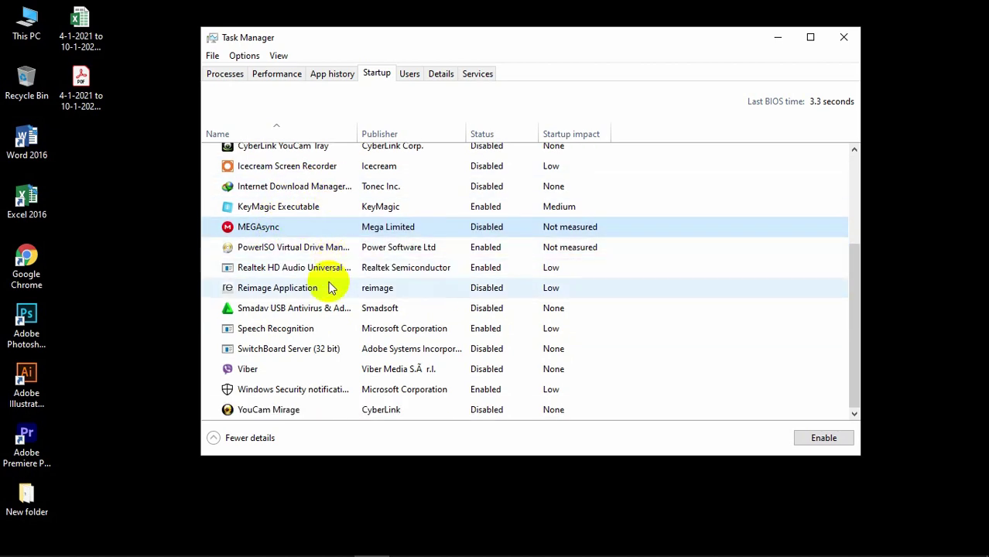
{"action": "left_click", "coordinate": [290, 335]}
{"action": "right_click", "coordinate": [313, 333]}
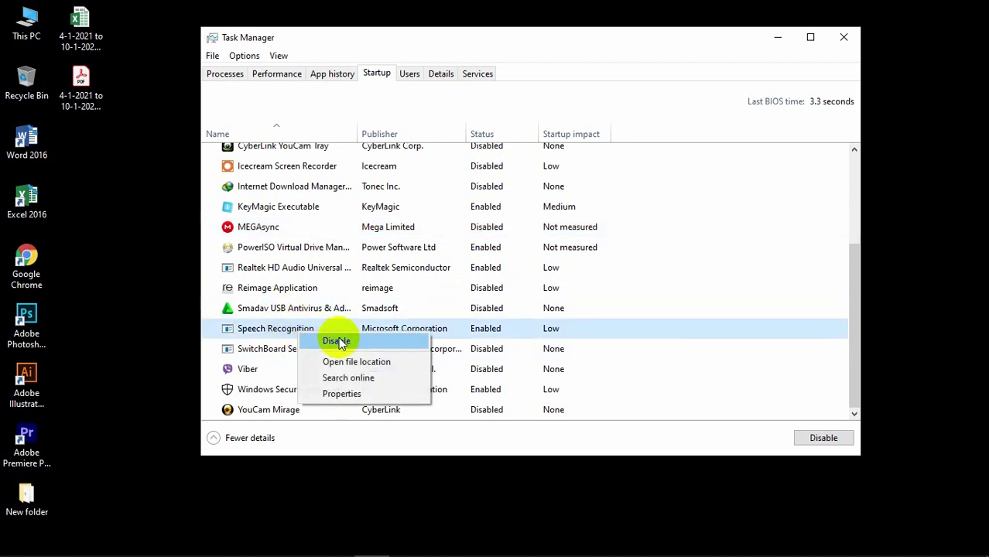
{"action": "key", "text": "Escape"}
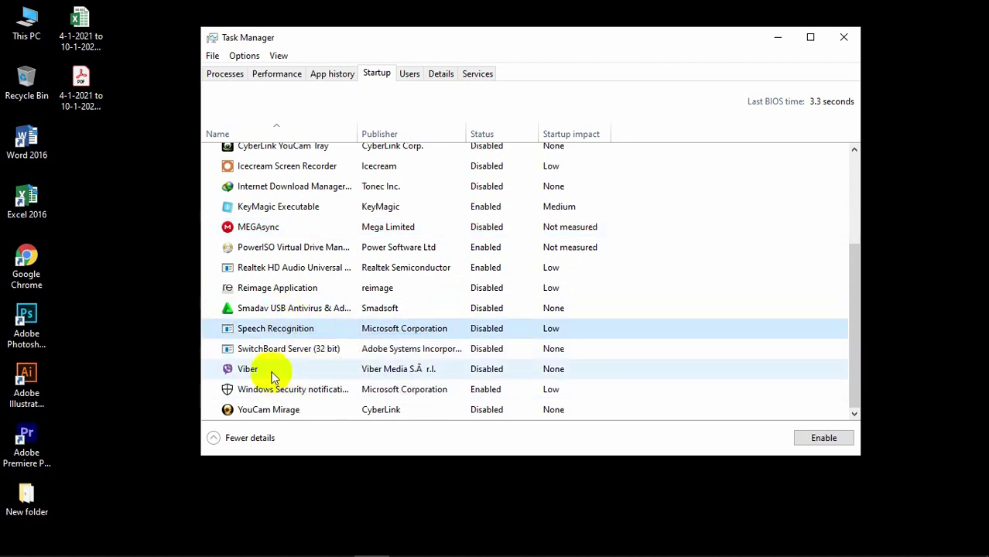
- Check the Viber and Windows Security notification startup entries and disable Chrome at startup
{"action": "left_click", "coordinate": [258, 371]}
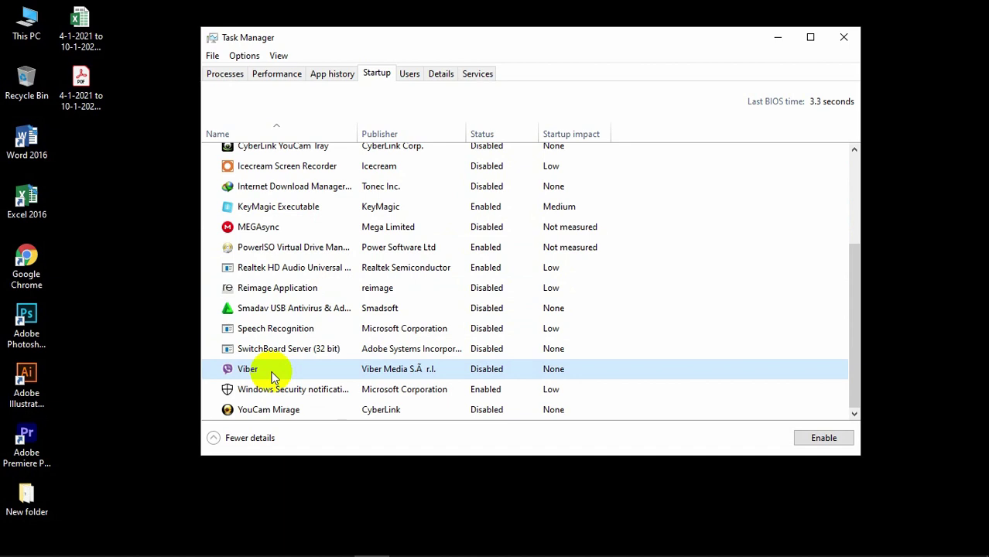
{"action": "left_click", "coordinate": [313, 391]}
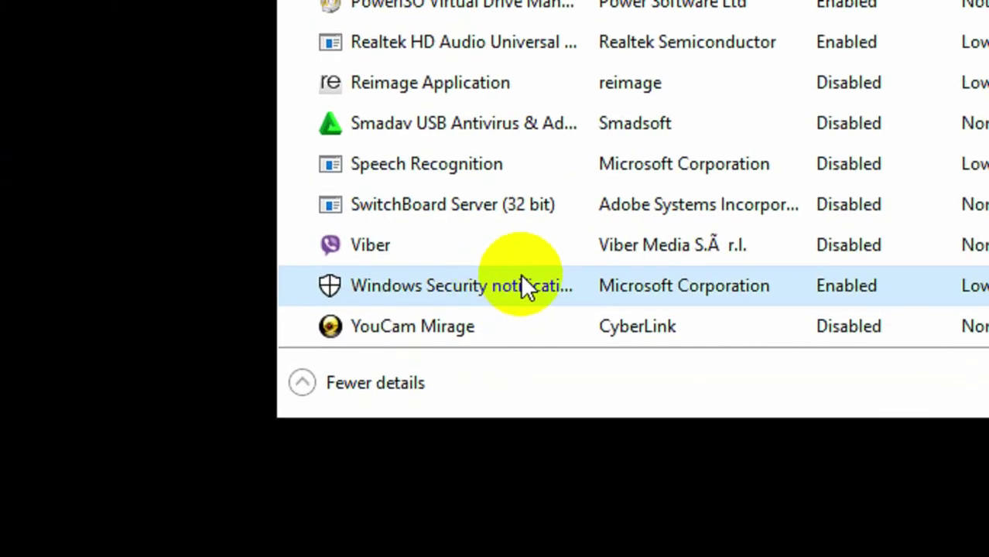
{"action": "scroll", "coordinate": [372, 325], "scroll_direction": "up", "scroll_amount": 1}
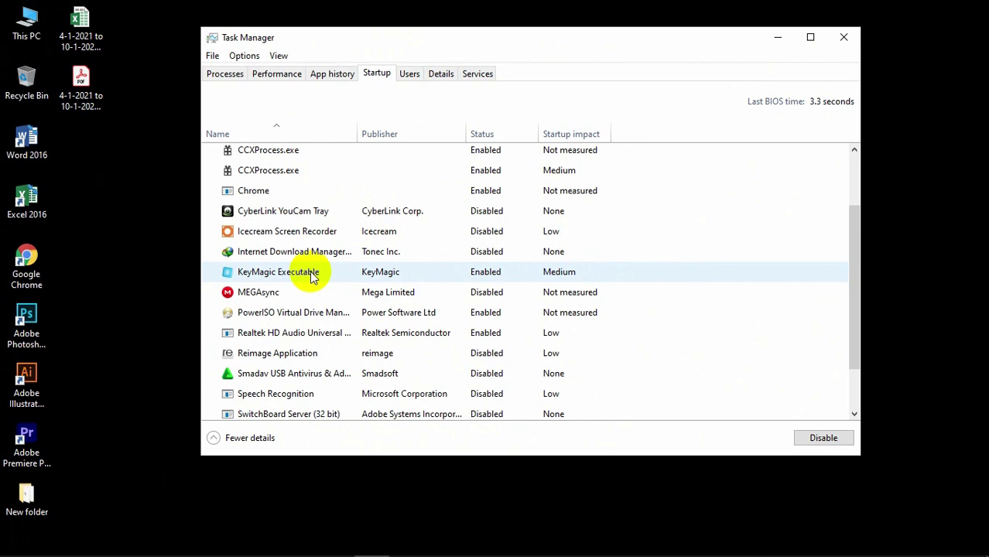
{"action": "scroll", "coordinate": [338, 212], "scroll_direction": "up", "scroll_amount": 1}
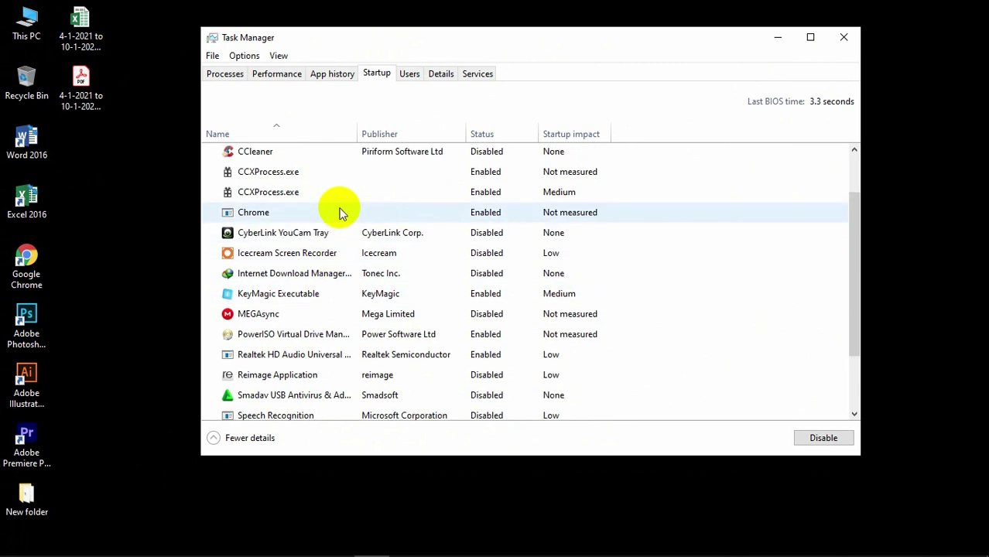
{"action": "left_click", "coordinate": [303, 212]}
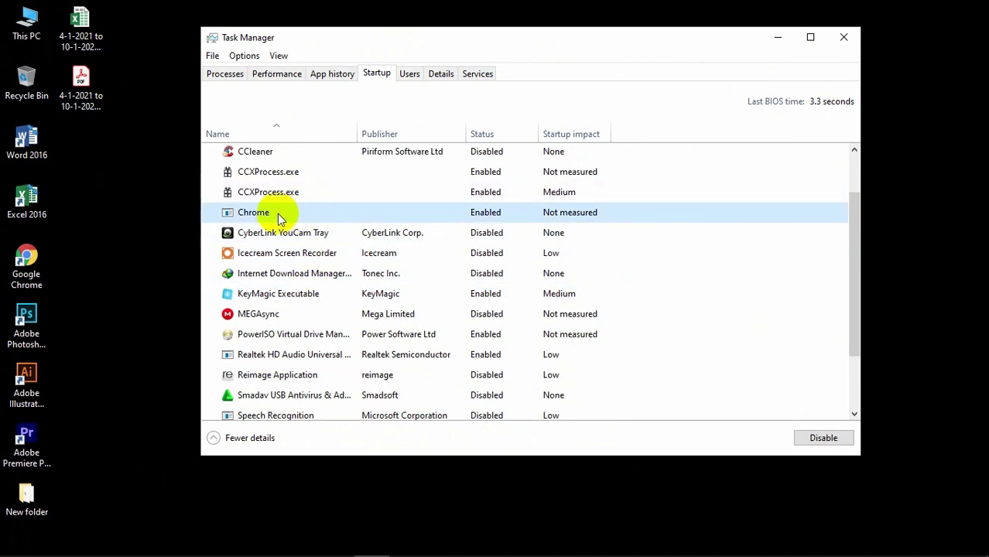
{"action": "right_click", "coordinate": [277, 215]}
{"action": "left_click", "coordinate": [318, 224]}
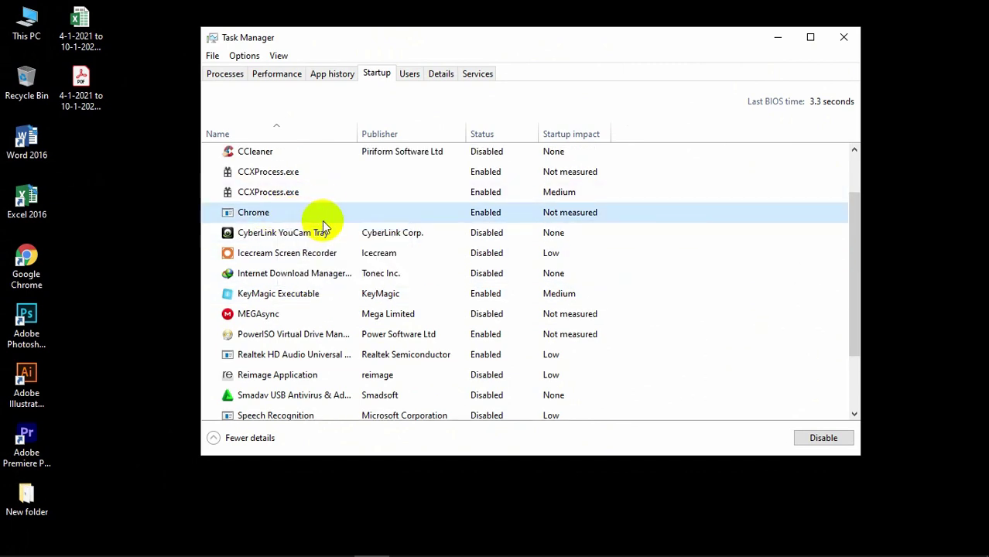
- Review the status and startup impact of the other startup entries, including CCleaner, PowerISO, Realtek HD Audio and CCXProcess.exe
{"action": "scroll", "coordinate": [320, 219], "scroll_direction": "up", "scroll_amount": 3}
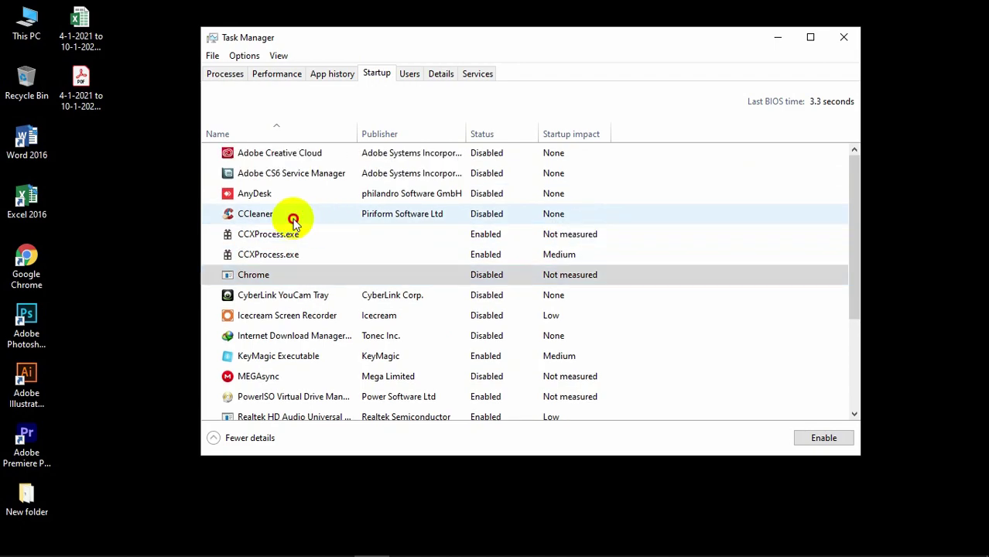
{"action": "left_click", "coordinate": [294, 219]}
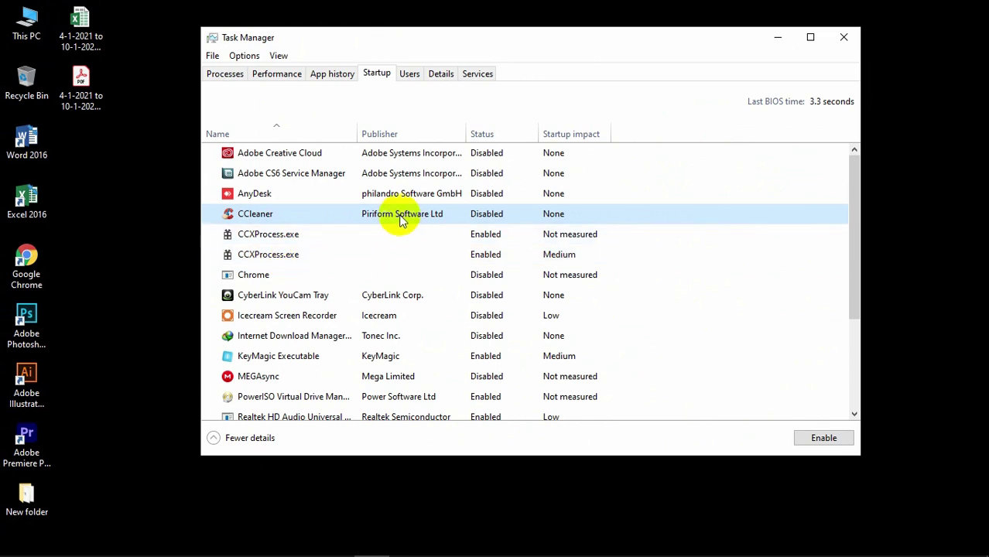
{"action": "scroll", "coordinate": [322, 234], "scroll_direction": "down", "scroll_amount": 1}
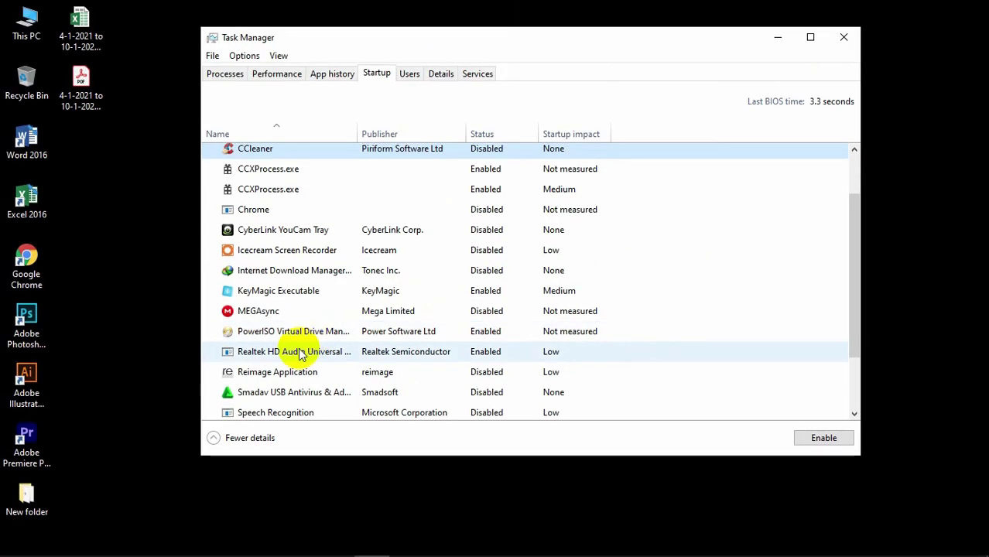
{"action": "left_click", "coordinate": [290, 351]}
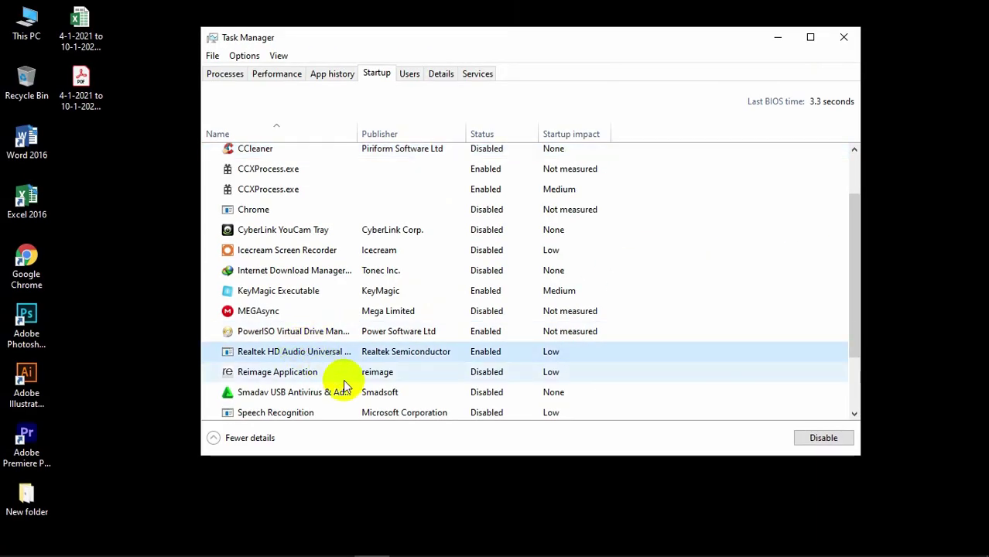
{"action": "scroll", "coordinate": [343, 379], "scroll_direction": "down", "scroll_amount": 1}
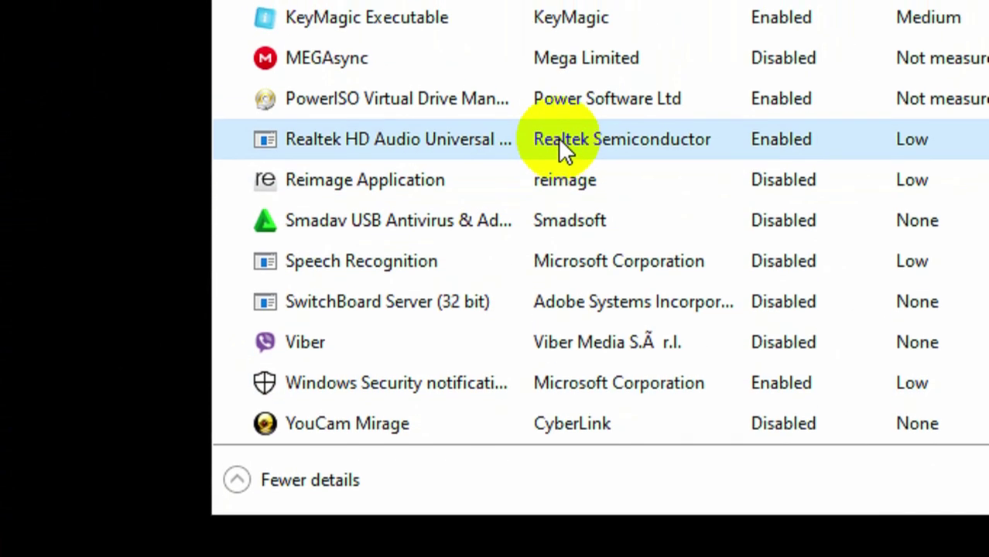
{"action": "left_click", "coordinate": [496, 73]}
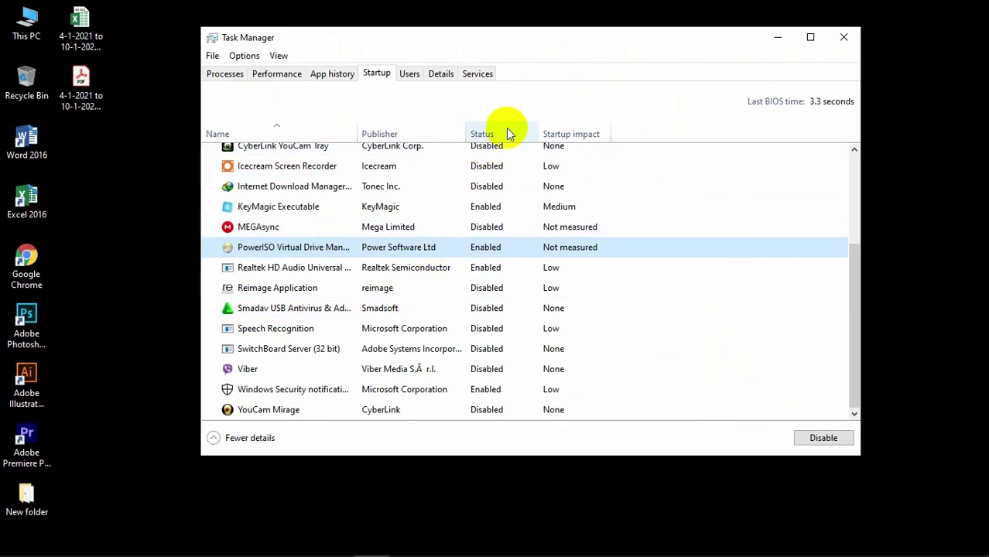
{"action": "scroll", "coordinate": [452, 261], "scroll_direction": "up", "scroll_amount": 3}
{"action": "scroll", "coordinate": [452, 255], "scroll_direction": "down", "scroll_amount": 3}
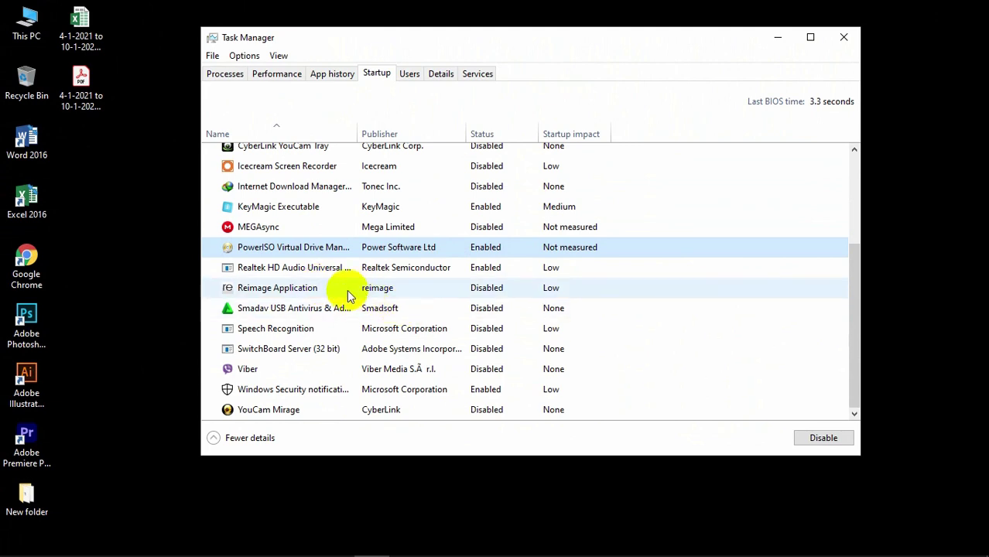
{"action": "left_click", "coordinate": [323, 269]}
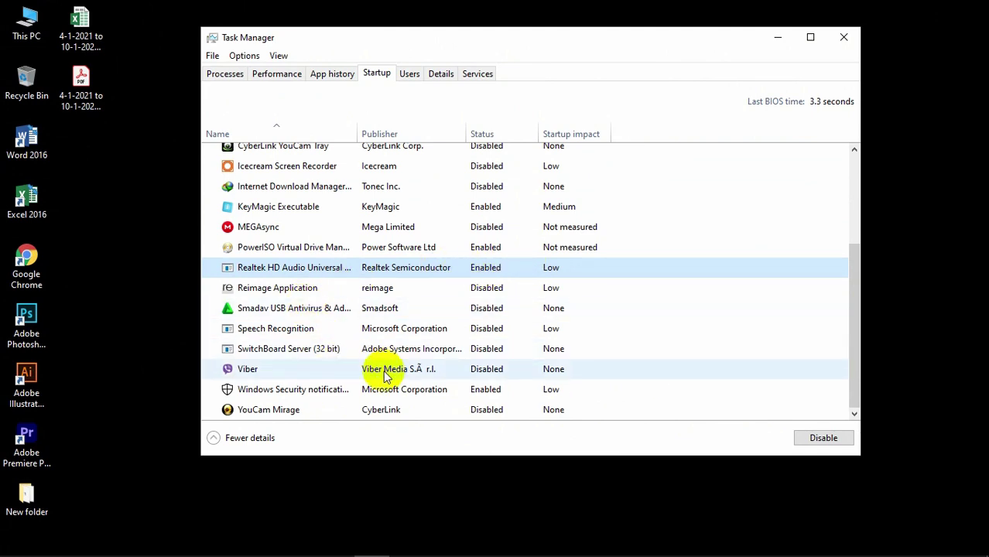
{"action": "scroll", "coordinate": [352, 317], "scroll_direction": "up", "scroll_amount": 1}
{"action": "scroll", "coordinate": [352, 315], "scroll_direction": "up", "scroll_amount": 2}
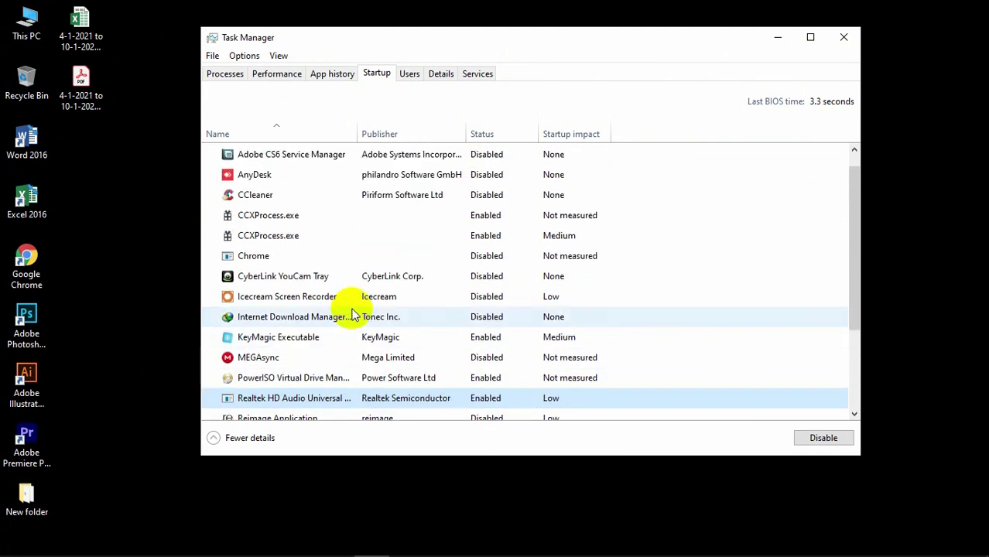
{"action": "left_click", "coordinate": [271, 240]}
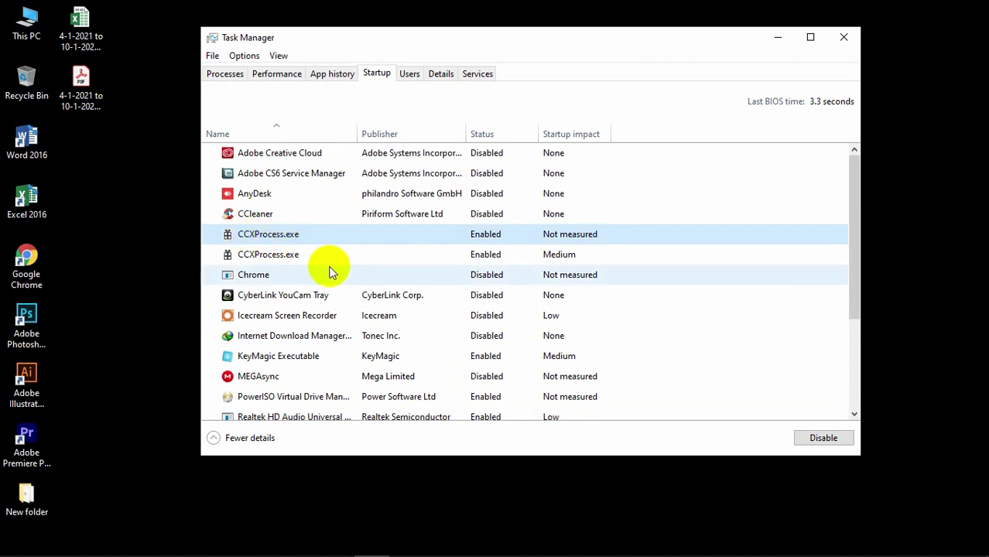
- Return to the running processes and examine the entries at the start of the list, including the Clipboard User Service host
{"action": "left_click", "coordinate": [226, 73]}
{"action": "scroll", "coordinate": [301, 271], "scroll_direction": "down", "scroll_amount": 2}
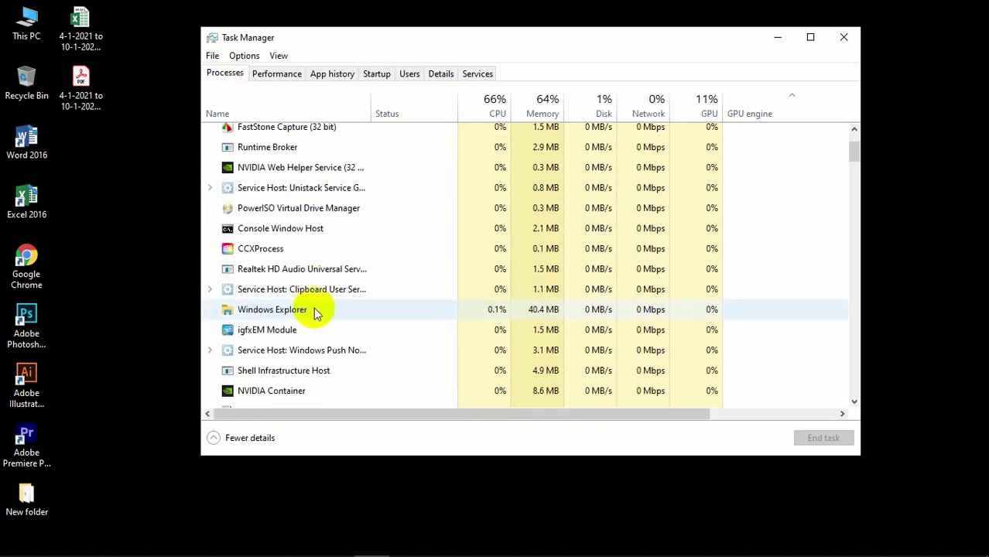
{"action": "left_click", "coordinate": [259, 295]}
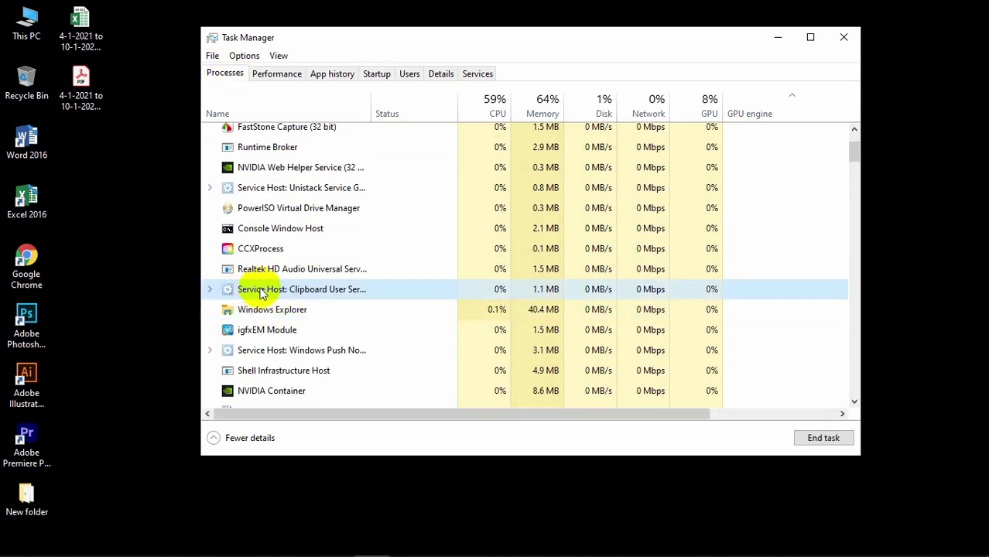
{"action": "scroll", "coordinate": [344, 253], "scroll_direction": "down", "scroll_amount": 1}
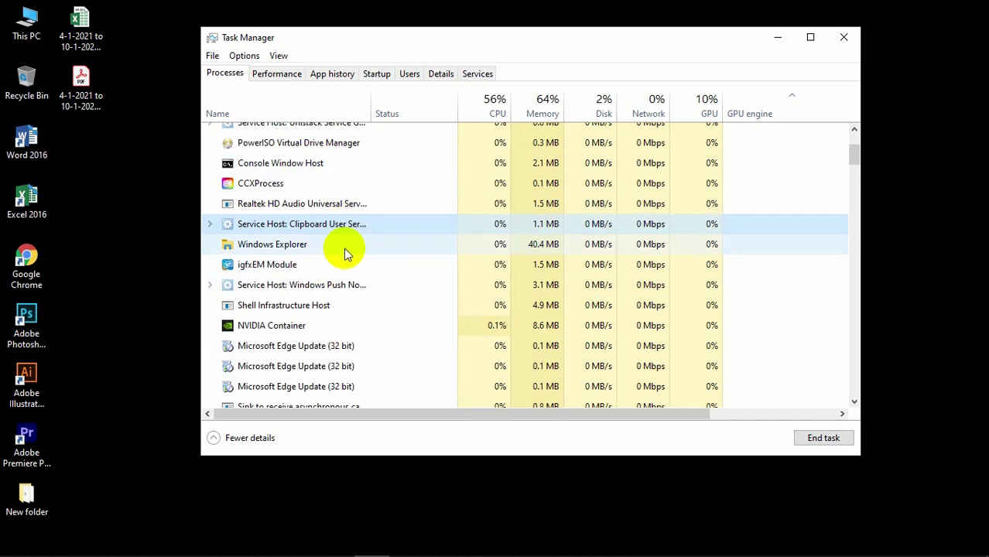
{"action": "scroll", "coordinate": [346, 253], "scroll_direction": "up", "scroll_amount": 2}
{"action": "scroll", "coordinate": [327, 171], "scroll_direction": "up", "scroll_amount": 1}
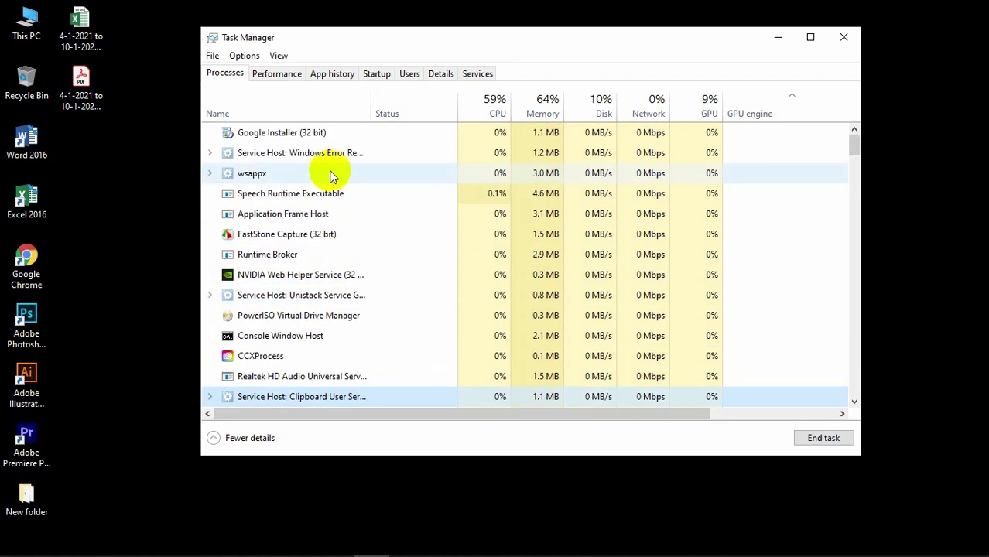
- Look through the remaining background processes and their resource usage, and close Task Manager
{"action": "scroll", "coordinate": [332, 178], "scroll_direction": "down", "scroll_amount": 6}
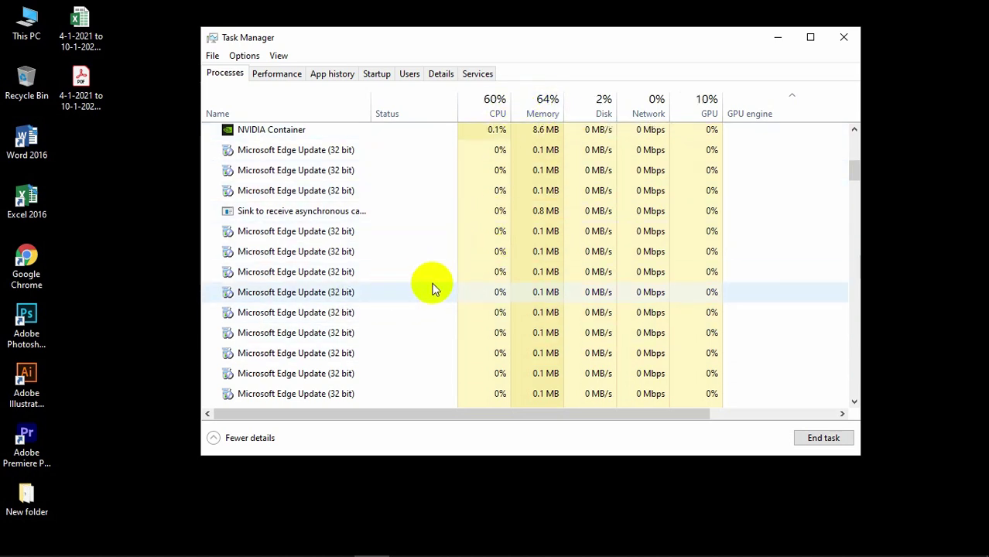
{"action": "scroll", "coordinate": [432, 287], "scroll_direction": "down", "scroll_amount": 4}
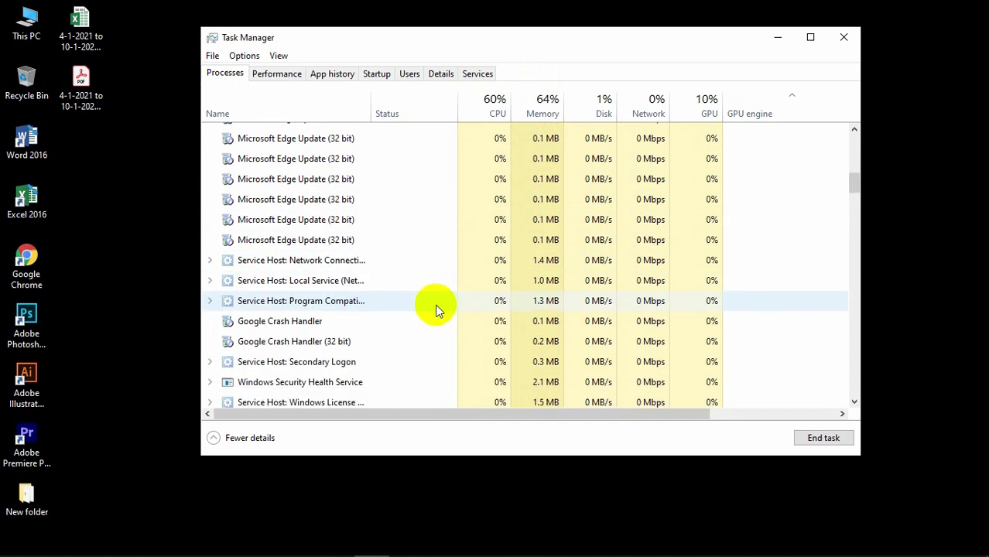
{"action": "scroll", "coordinate": [436, 310], "scroll_direction": "down", "scroll_amount": 10}
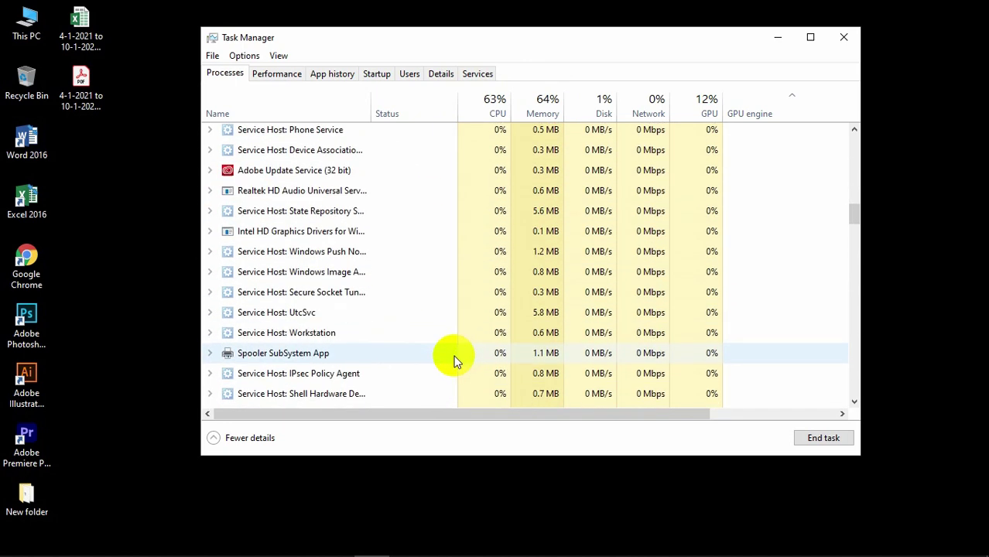
{"action": "scroll", "coordinate": [455, 361], "scroll_direction": "down", "scroll_amount": 10}
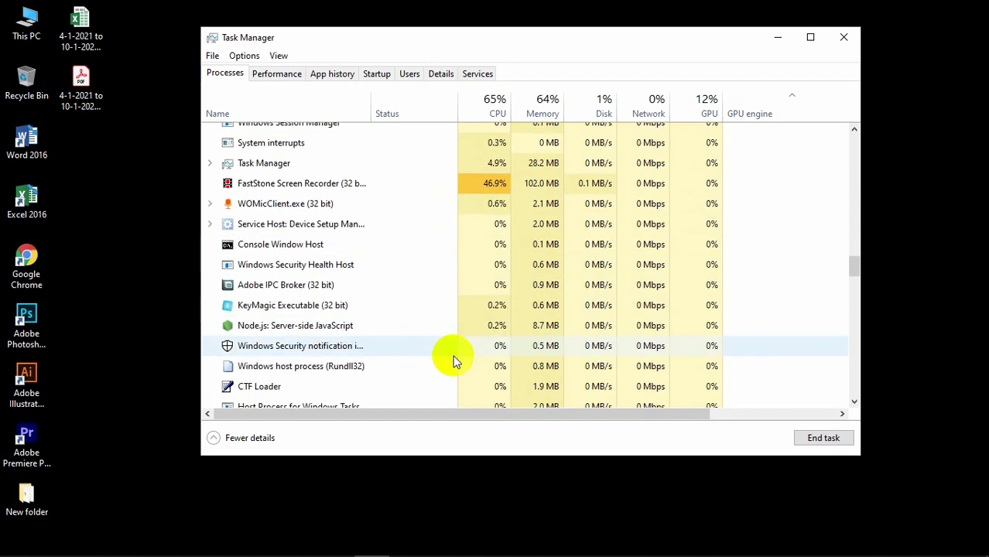
{"action": "scroll", "coordinate": [455, 361], "scroll_direction": "down", "scroll_amount": 8}
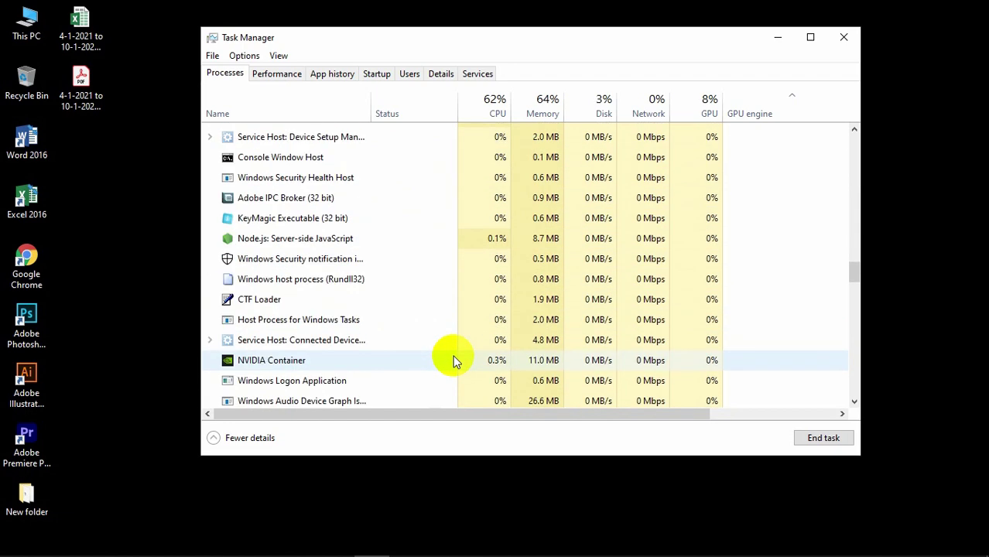
{"action": "scroll", "coordinate": [455, 361], "scroll_direction": "down", "scroll_amount": 4}
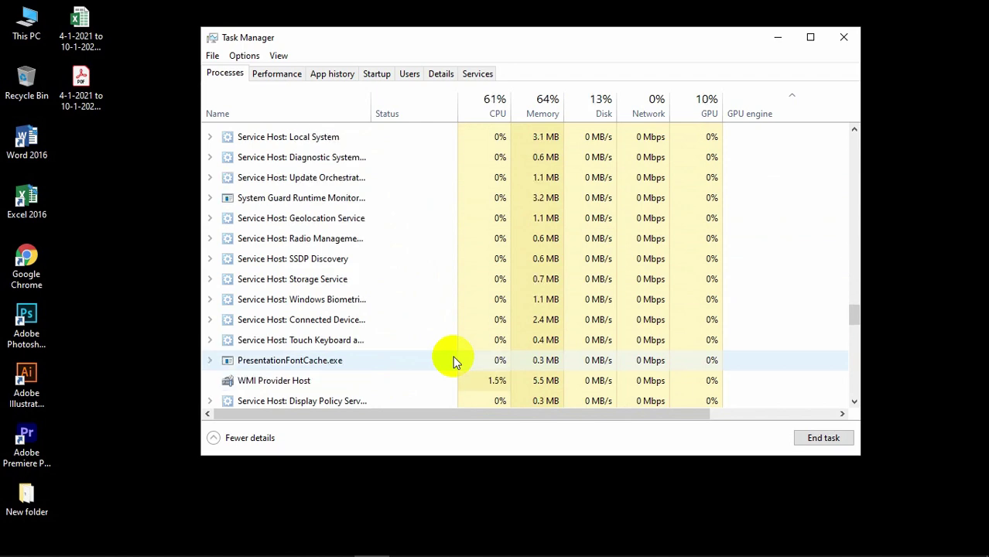
{"action": "scroll", "coordinate": [455, 362], "scroll_direction": "down", "scroll_amount": 10}
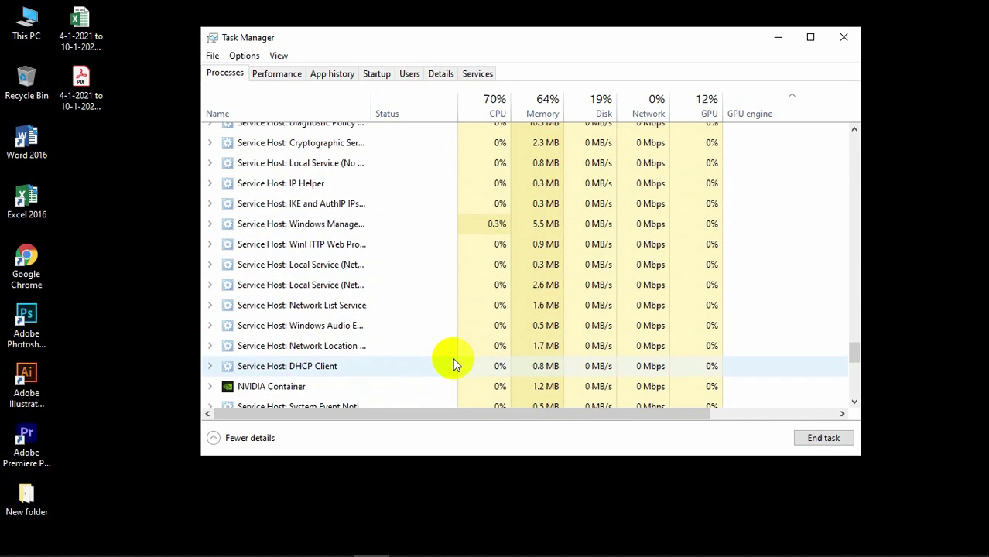
{"action": "scroll", "coordinate": [455, 364], "scroll_direction": "down", "scroll_amount": 2}
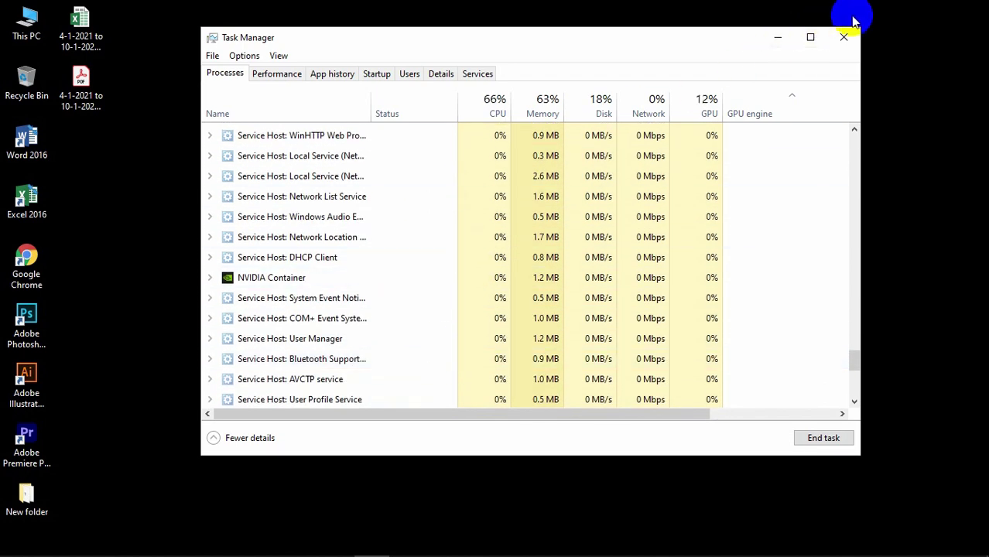
{"action": "left_click", "coordinate": [846, 39]}
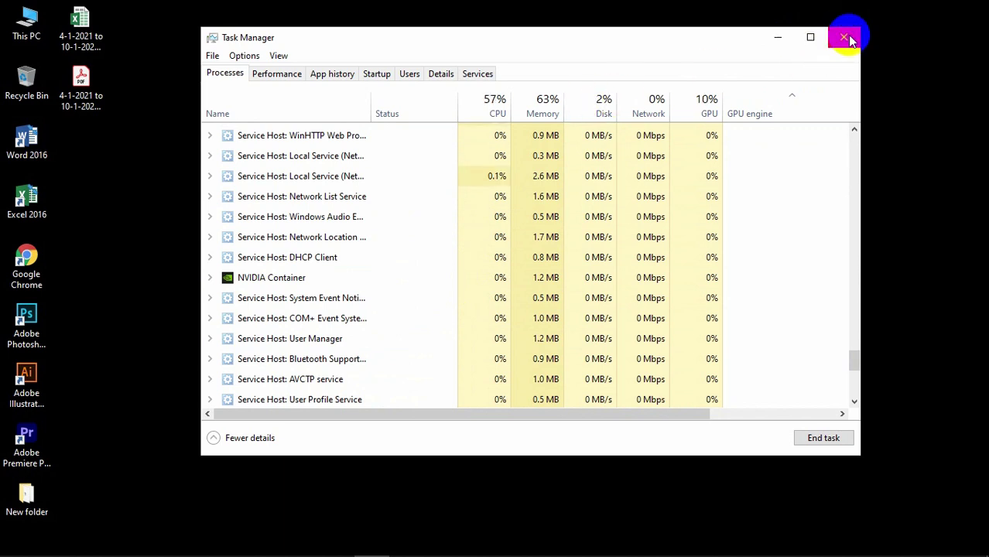